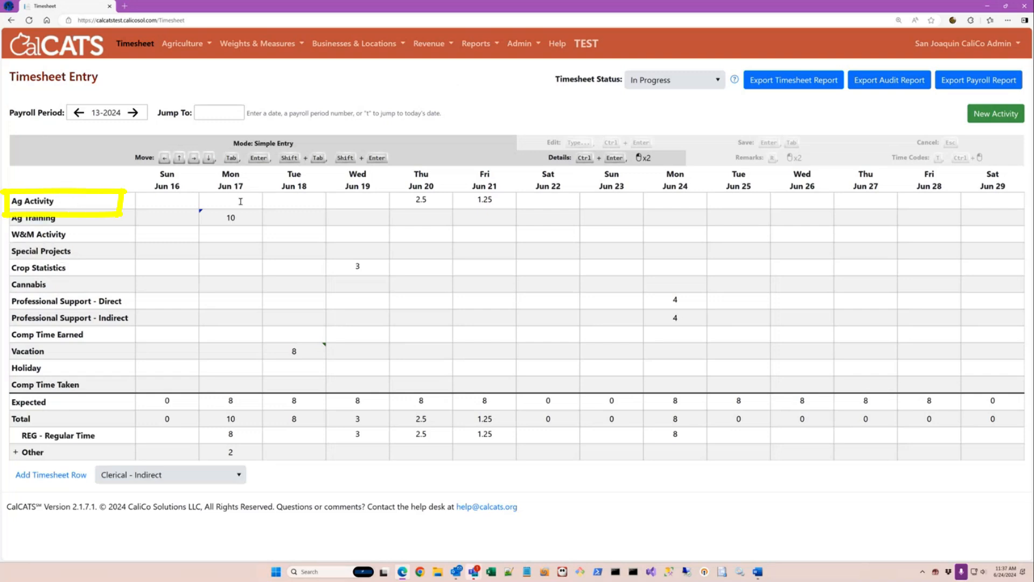
# Review the details of the Jun 17 Ag Activity and Ag Training hours.
pyautogui.click(241, 201)
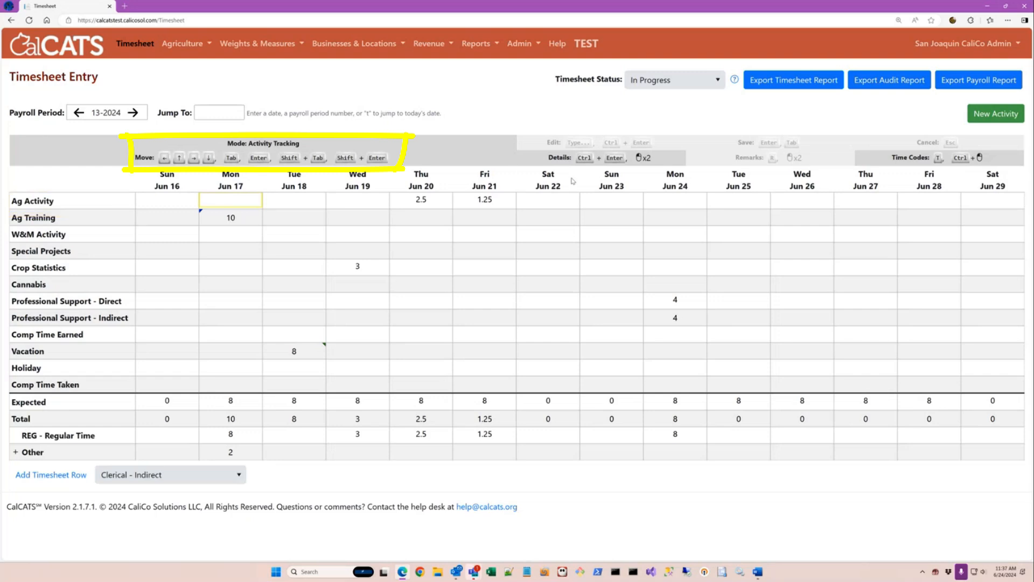
pyautogui.doubleClick(246, 203)
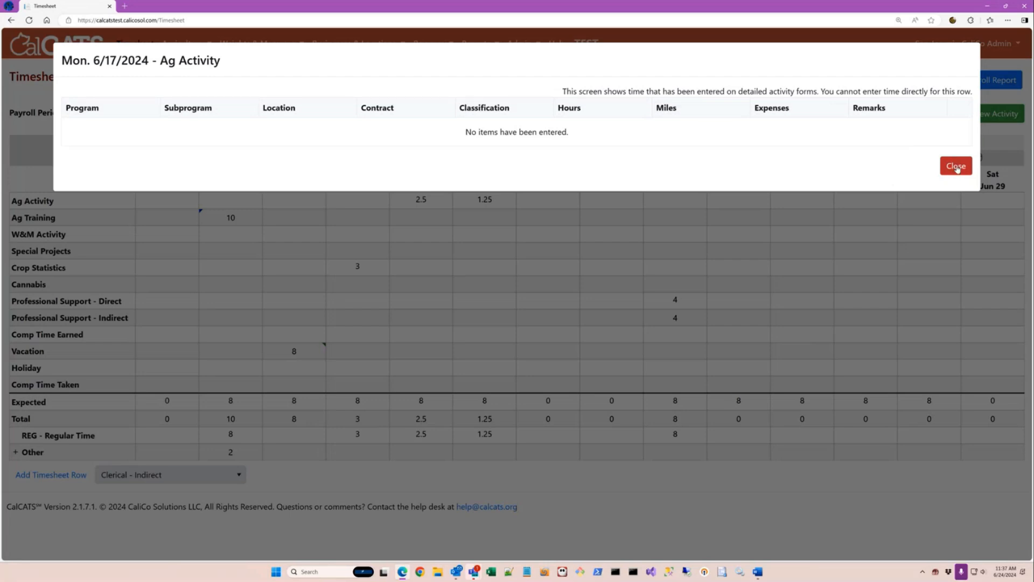
pyautogui.click(956, 167)
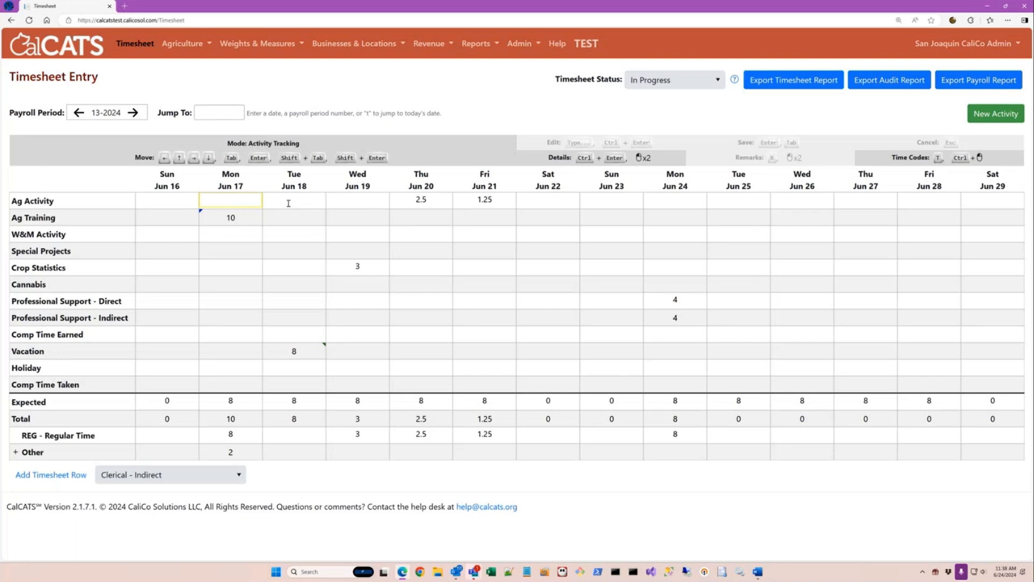
pyautogui.doubleClick(250, 217)
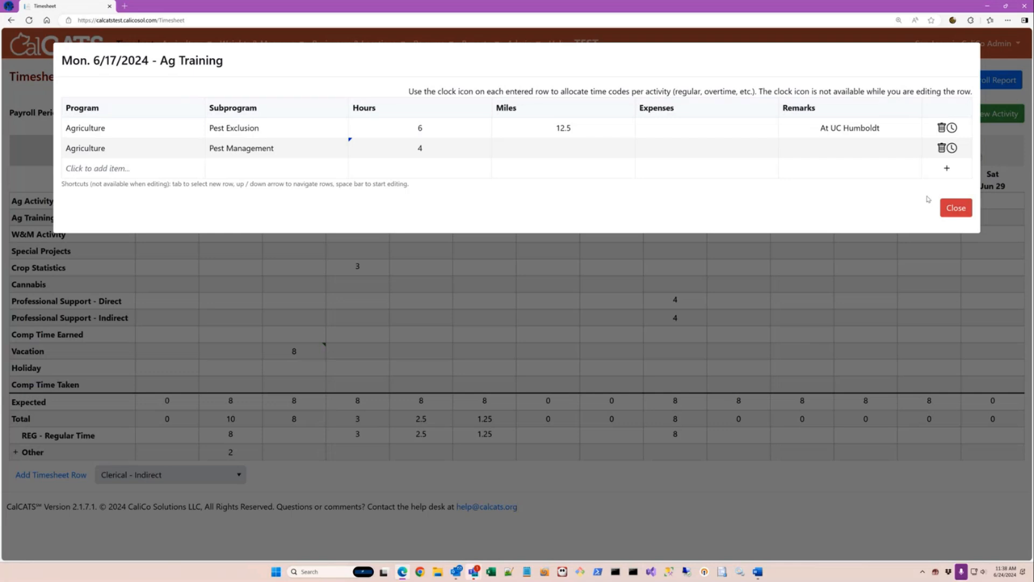
pyautogui.click(962, 208)
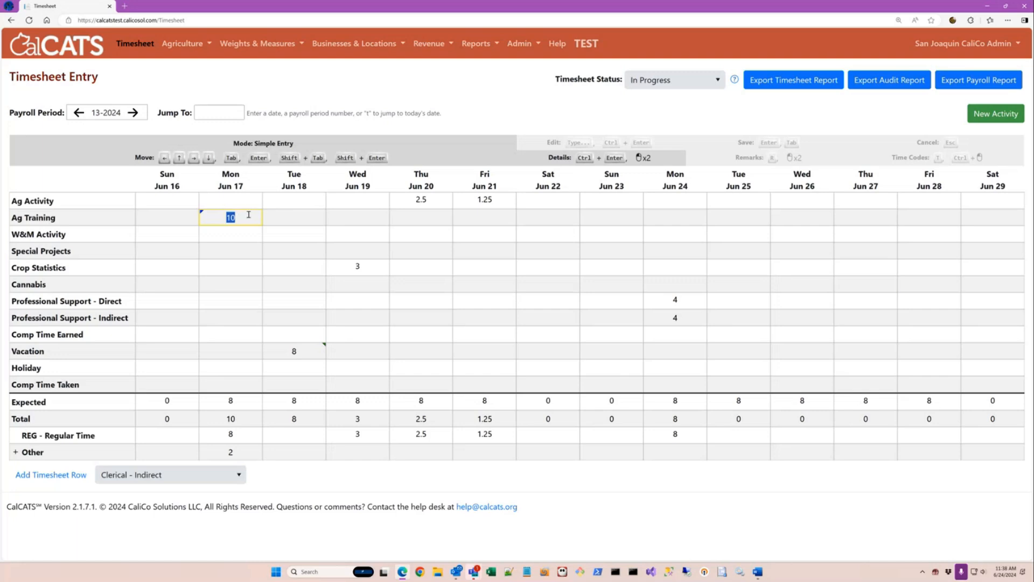
# Select the Jun 17 Ag Activity and W&M Activity cells, then show the New Activity type list.
pyautogui.click(240, 200)
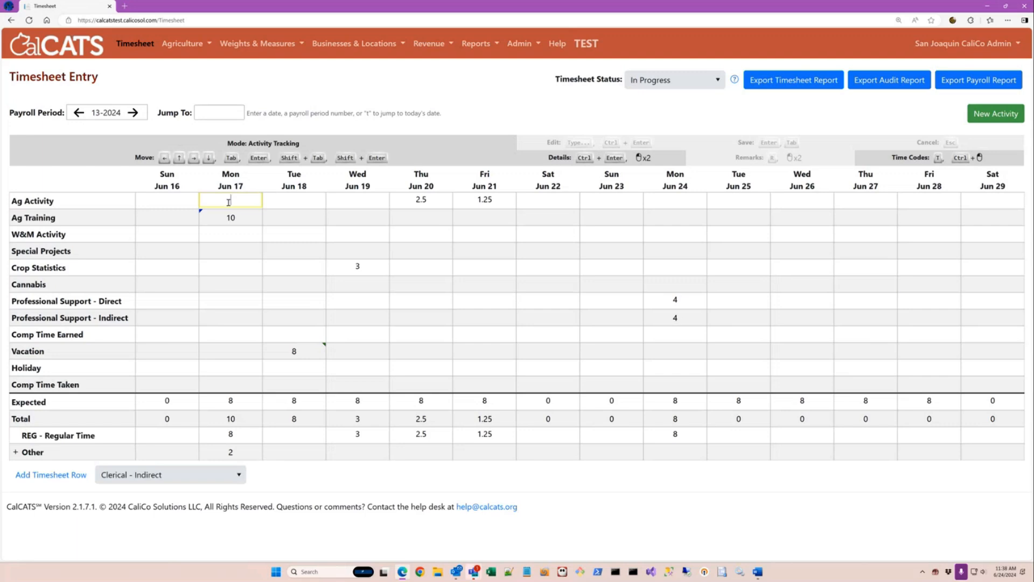
pyautogui.click(233, 235)
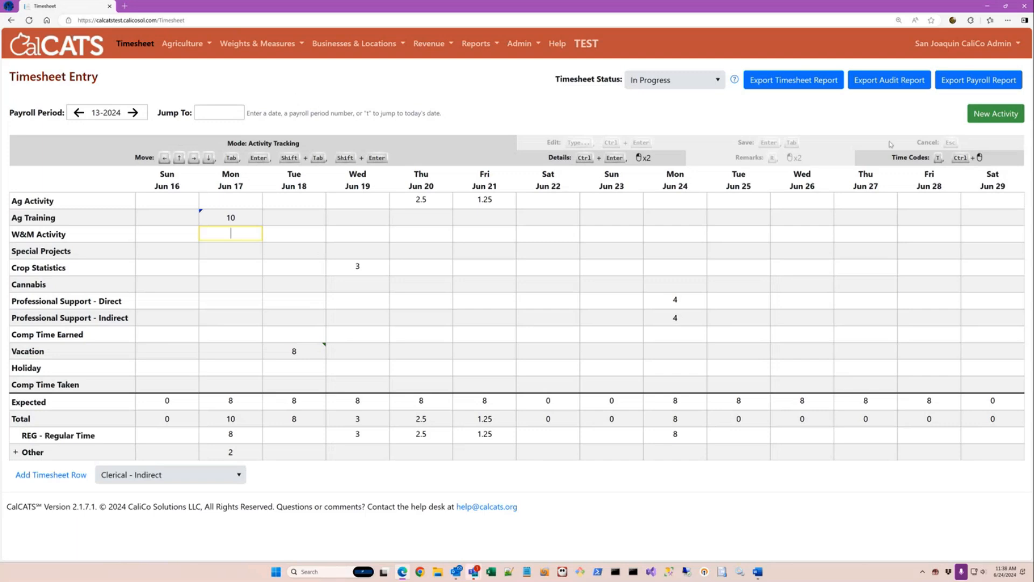
pyautogui.click(994, 115)
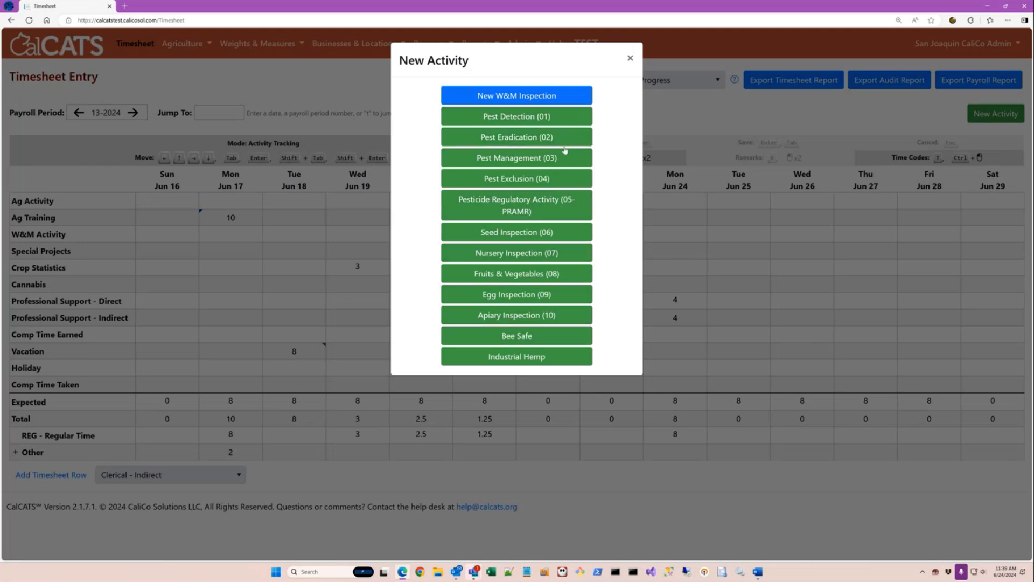
# Dismiss the activity type list and go to Agriculture > Ag Activities for period 13-2024.
pyautogui.click(631, 59)
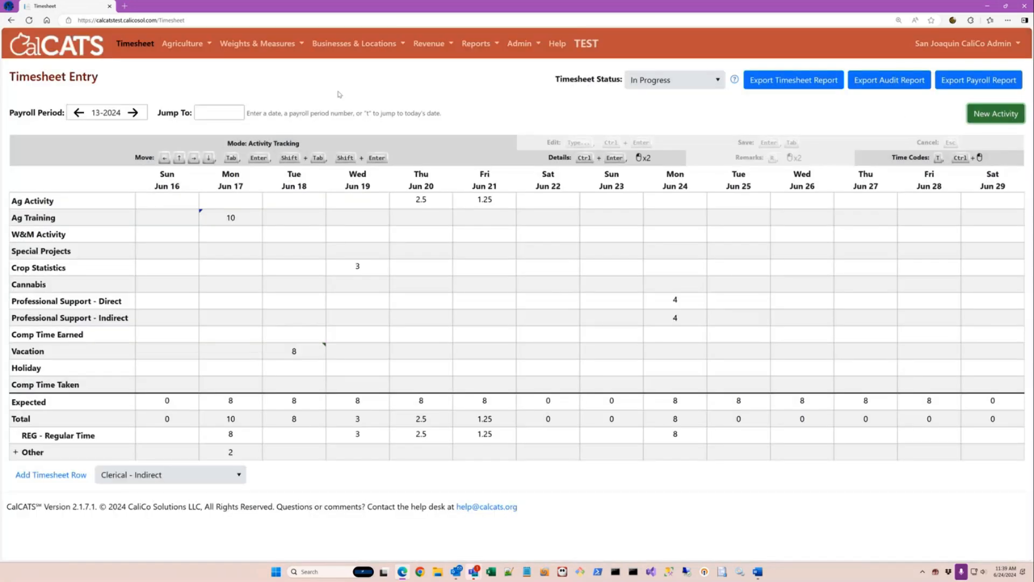
pyautogui.click(272, 45)
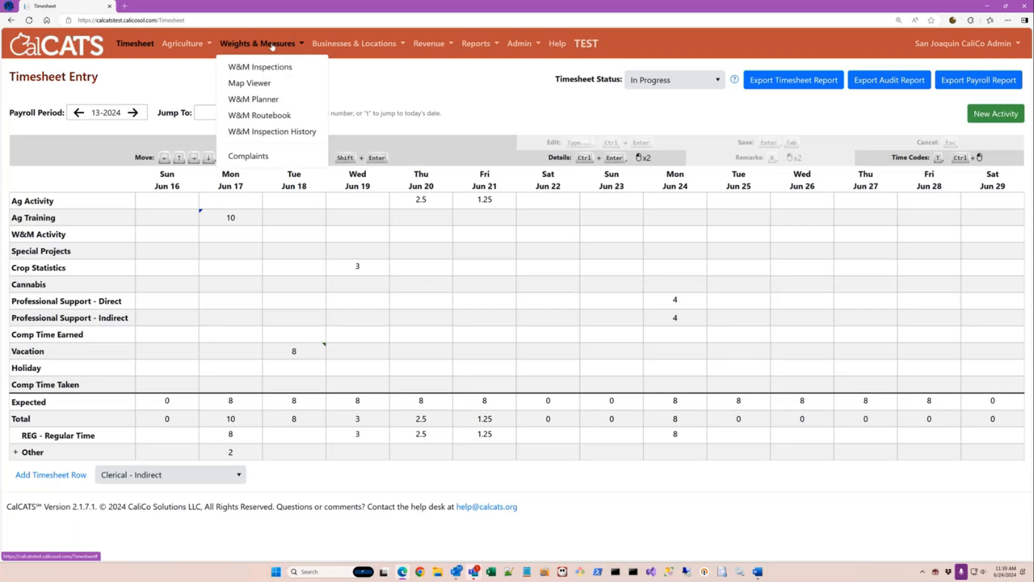
pyautogui.click(201, 46)
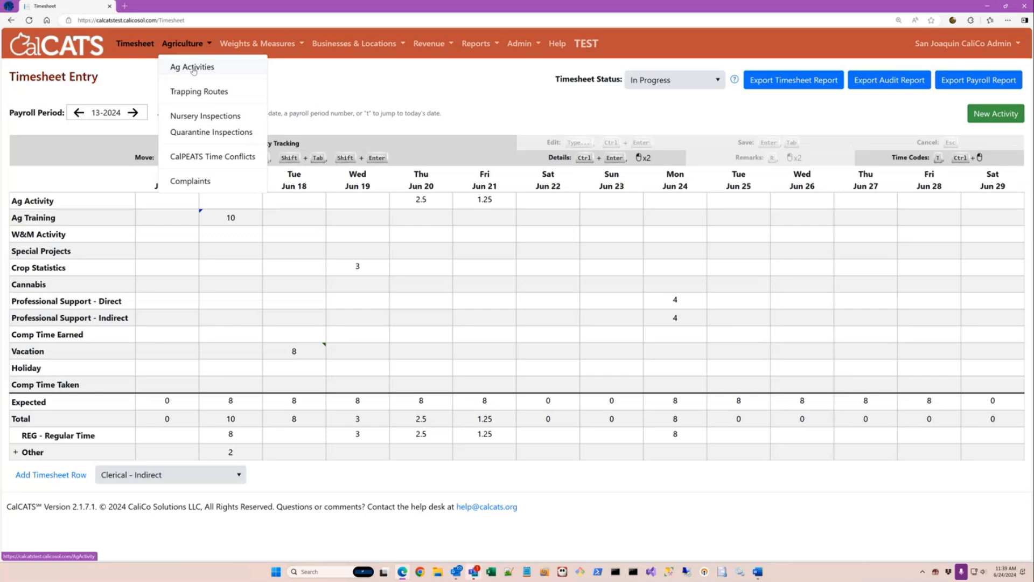
pyautogui.click(194, 69)
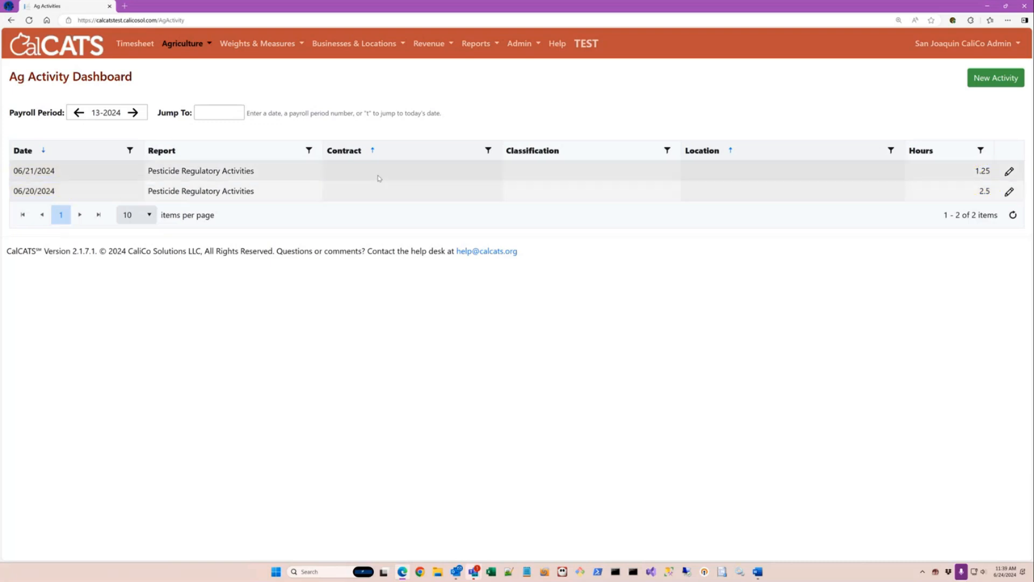
# Start a Pest Detection (01) daily activity entry from the dashboard's New Activity list.
pyautogui.click(1001, 83)
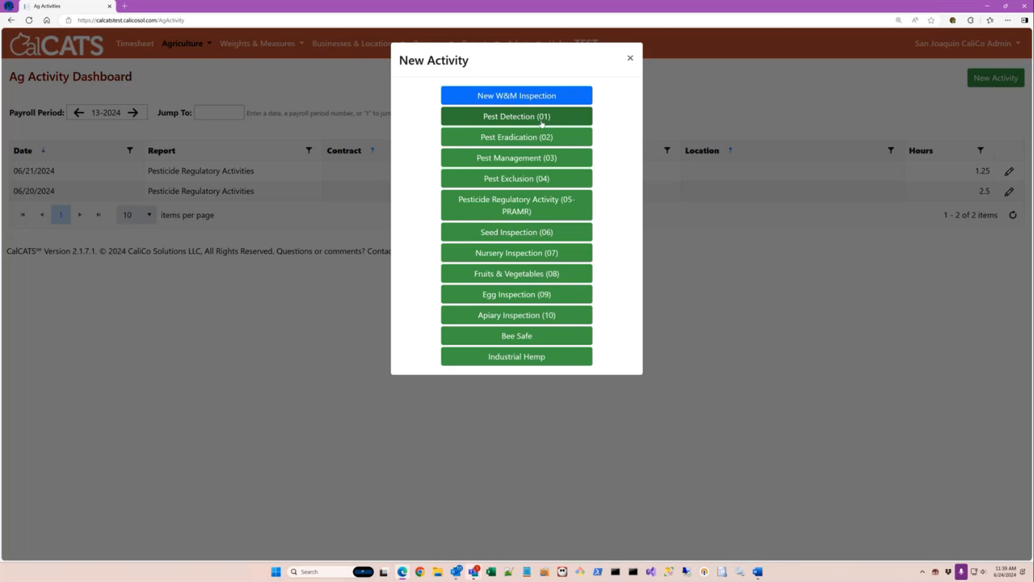
pyautogui.click(537, 119)
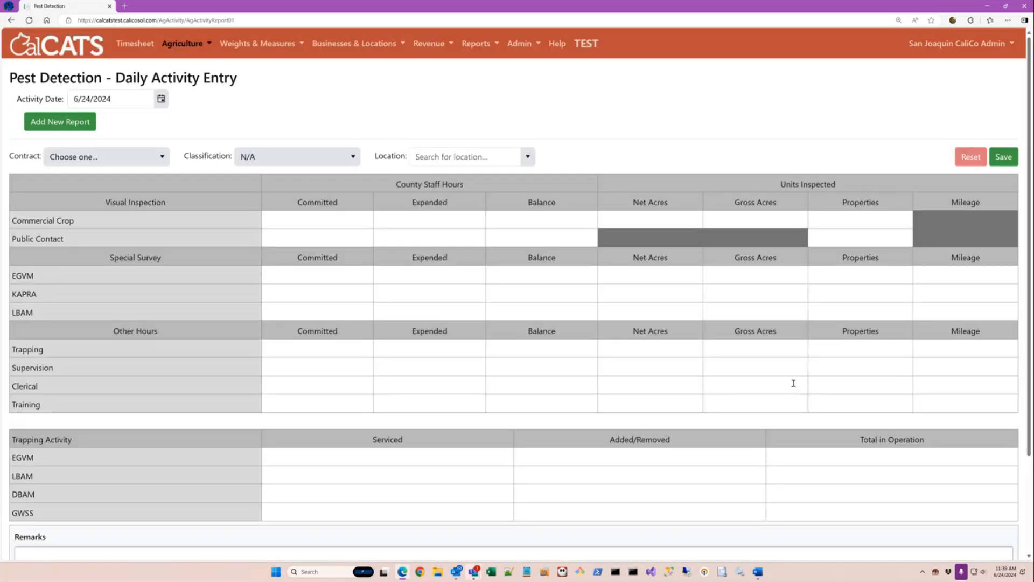
pyautogui.scroll(-1, 794, 383)
pyautogui.scroll(1, 792, 386)
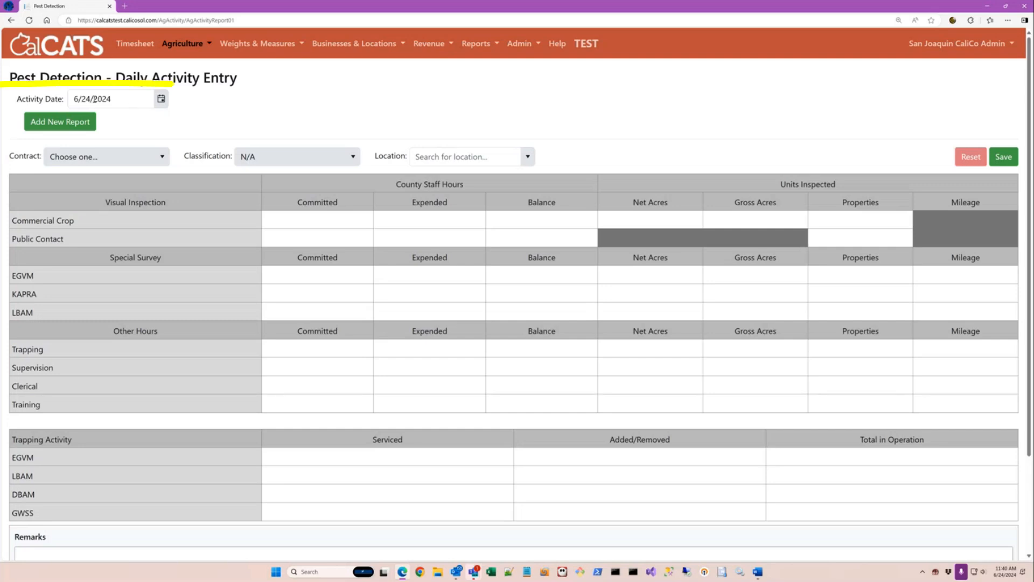
# Pick July 1, 2024 as the Activity Date from the calendar.
pyautogui.click(91, 99)
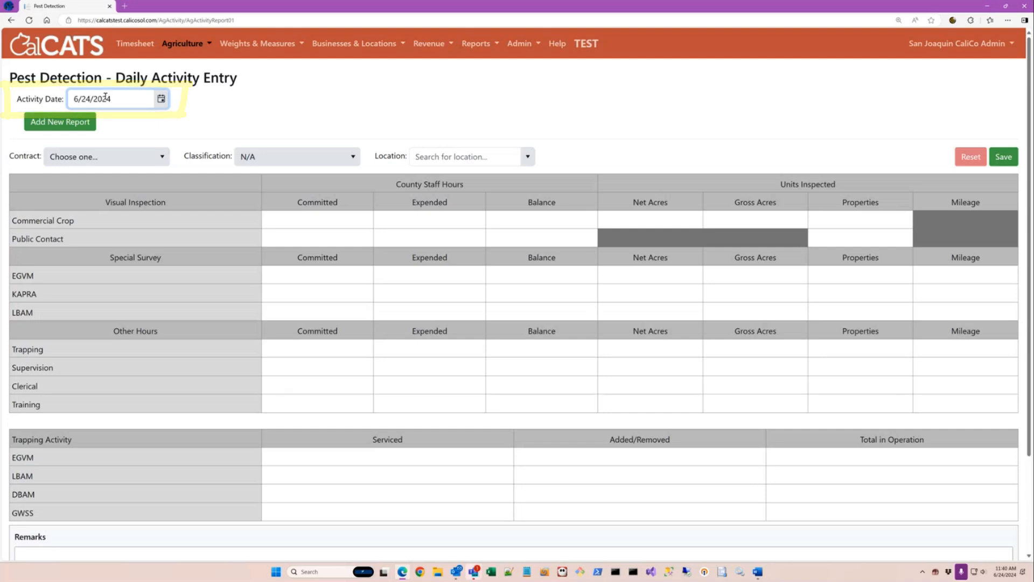
pyautogui.click(161, 100)
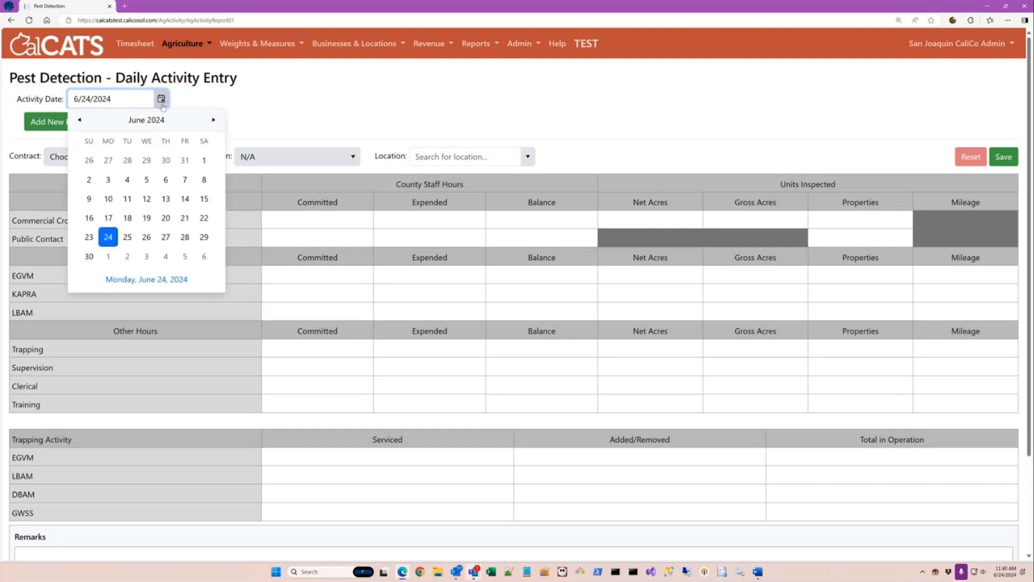
pyautogui.click(213, 119)
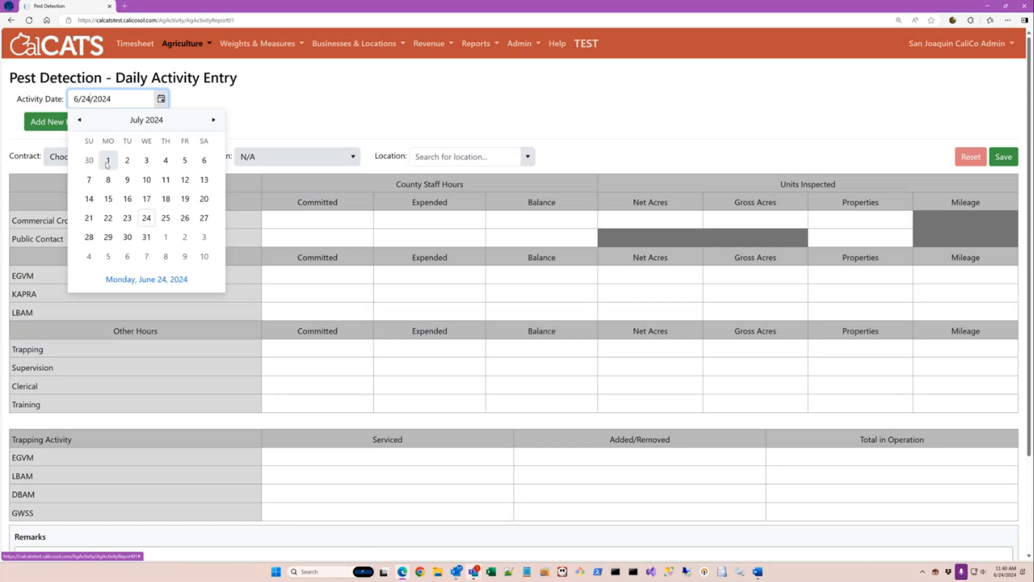
pyautogui.click(108, 164)
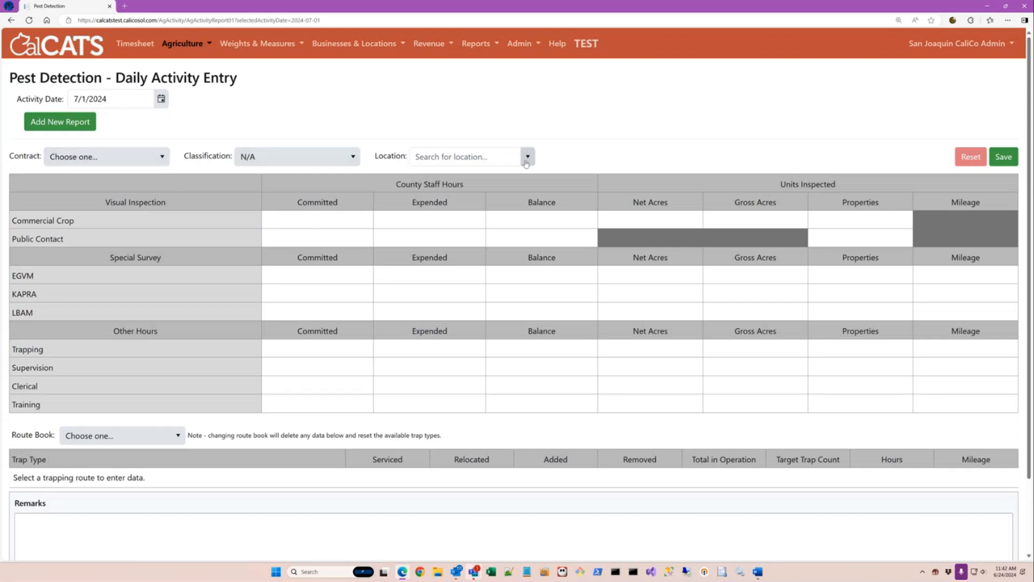
# Check the contract dropdown twice; it offers no contracts, so the contract stays unset.
pyautogui.click(162, 159)
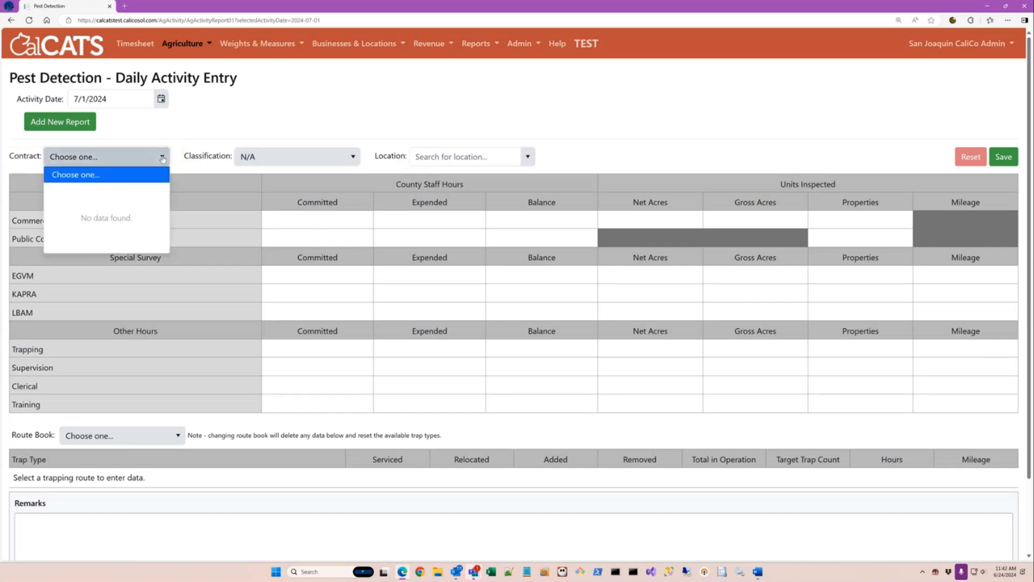
pyautogui.click(163, 158)
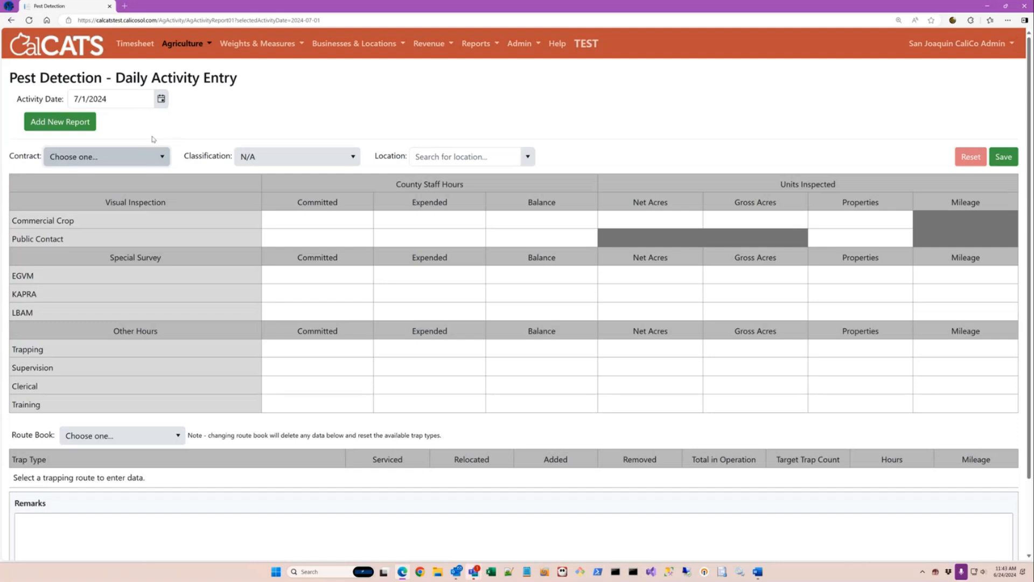
pyautogui.click(160, 157)
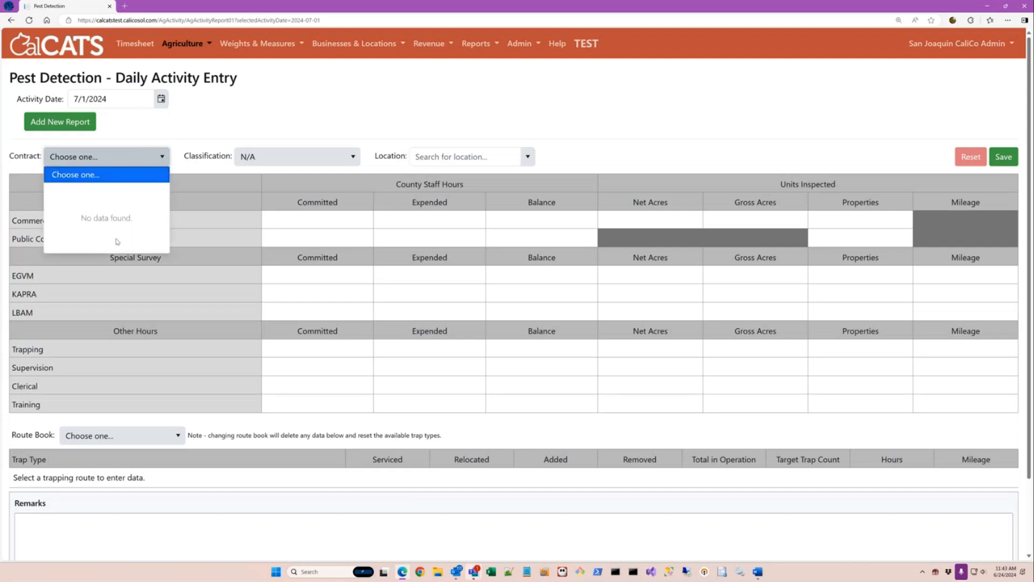
pyautogui.click(177, 149)
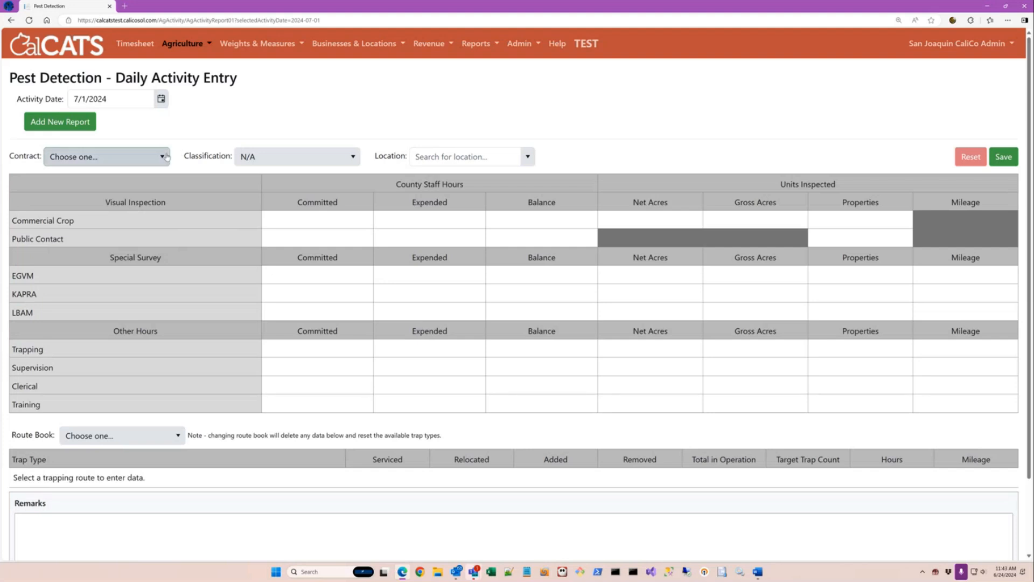
pyautogui.press('alt')
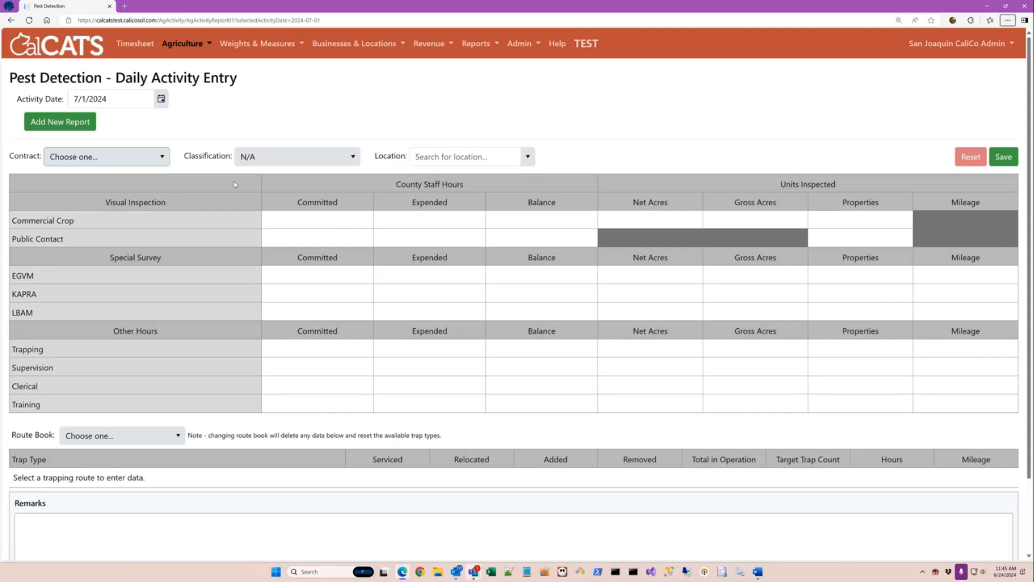
# Fill the Commercial Crop row: Expended 2, Net Acres 5, Gross Acres 7.5, Properties 1.
pyautogui.click(432, 222)
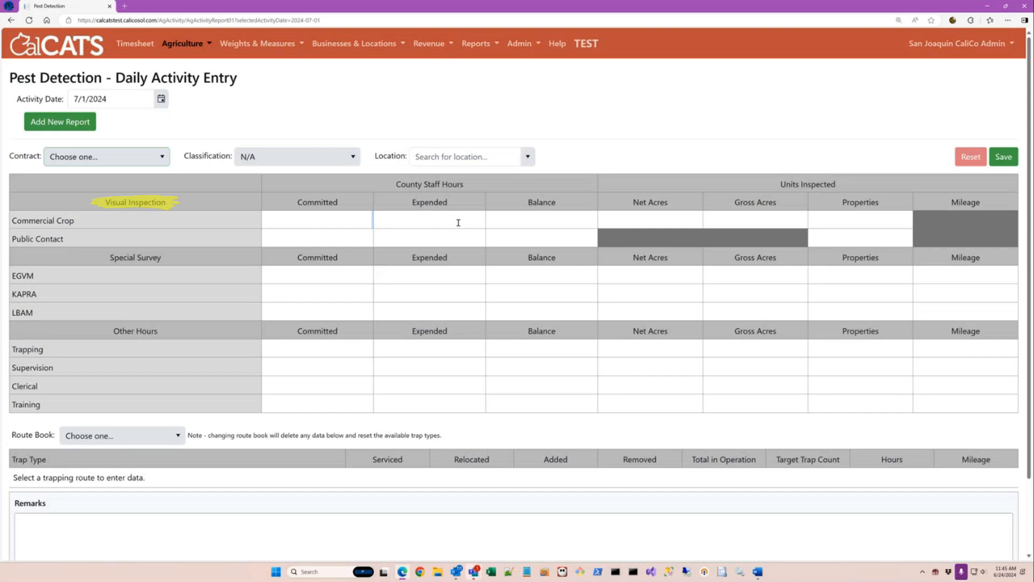
pyautogui.write('2')
pyautogui.press('Tab')
pyautogui.press('Tab')
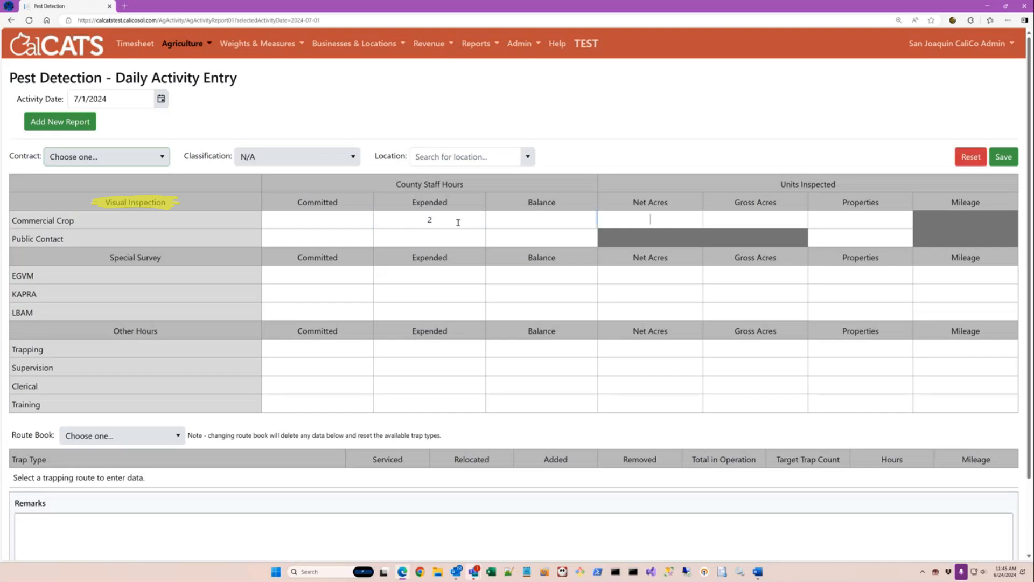
pyautogui.write('5')
pyautogui.press('Tab')
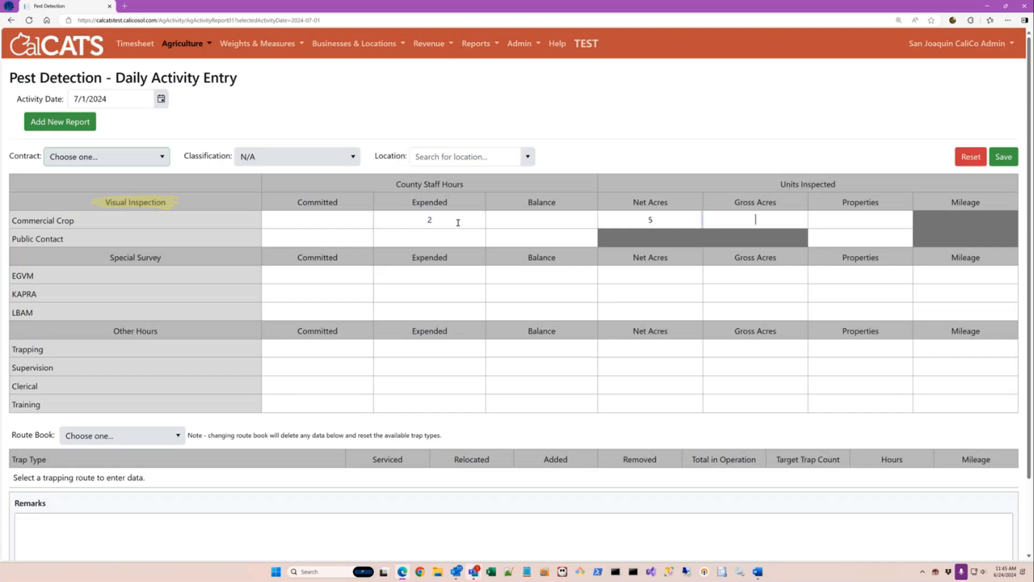
pyautogui.write('7.5')
pyautogui.press('Tab')
pyautogui.write('1')
# Save the report, change Commercial Crop properties to 2, then try returning to the Timesheet.
pyautogui.click(1004, 164)
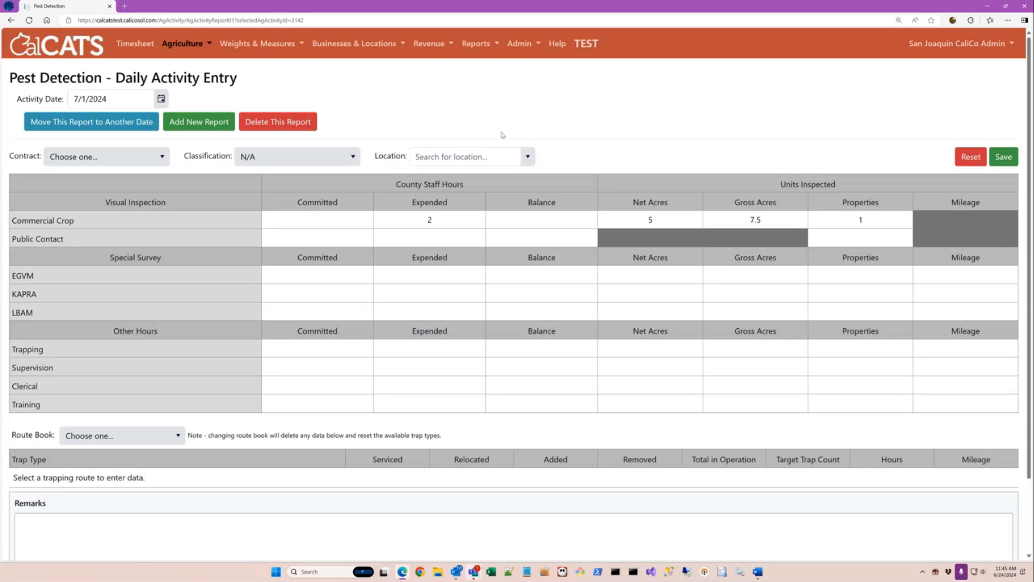
pyautogui.doubleClick(868, 221)
pyautogui.write('2')
pyautogui.click(125, 47)
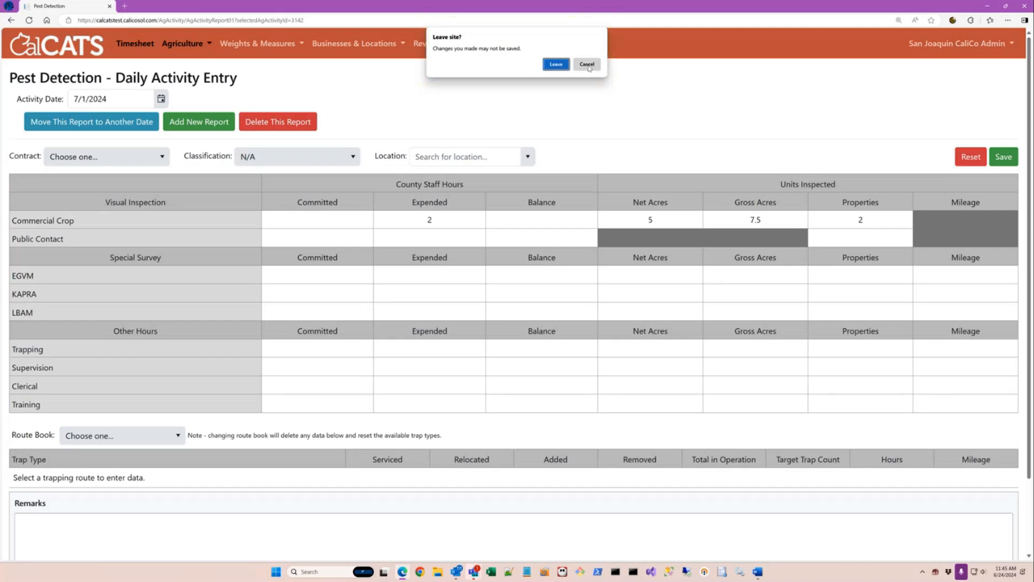
# Cancel leaving the page, save the report with 2 properties, and go to the Timesheet.
pyautogui.click(587, 64)
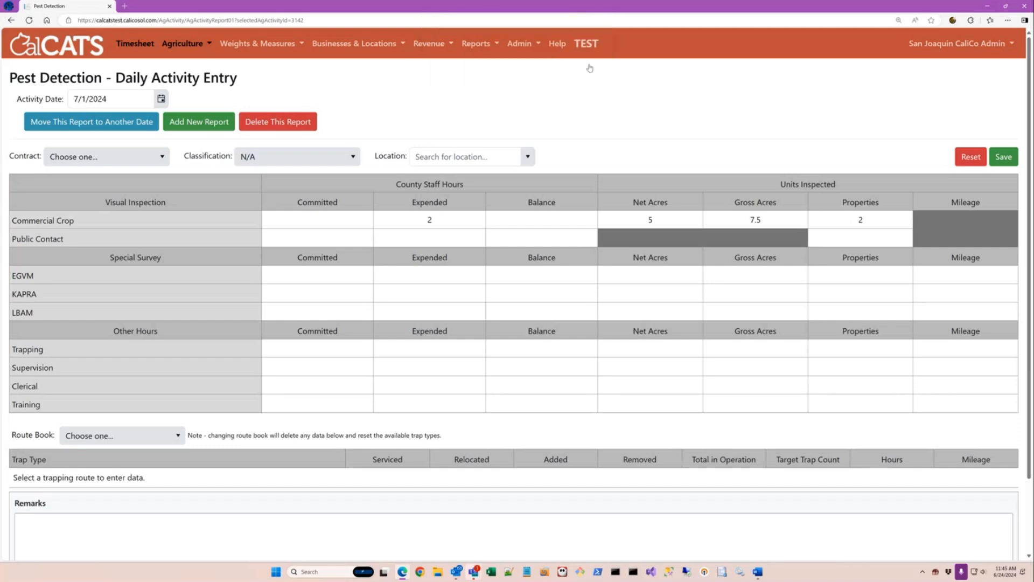
pyautogui.click(1008, 157)
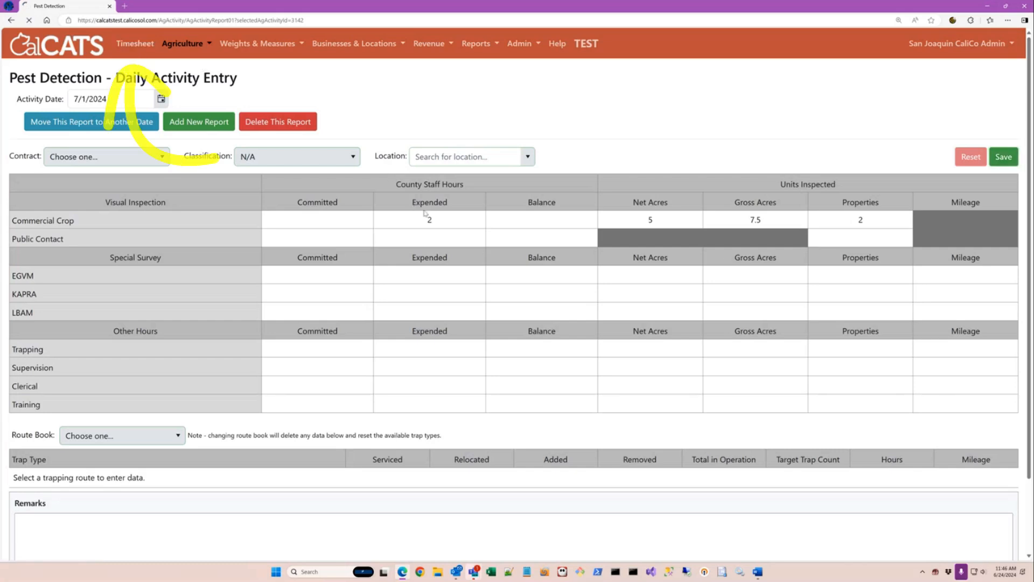
pyautogui.click(135, 44)
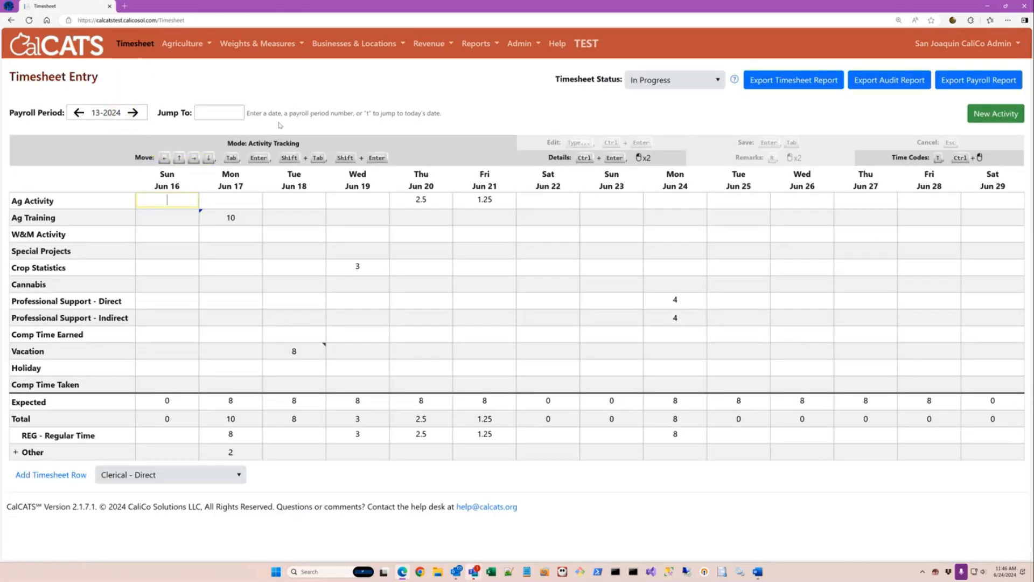
# Advance to payroll period 14-2024 and select the Mon Jul 01 Ag Activity cell.
pyautogui.click(133, 113)
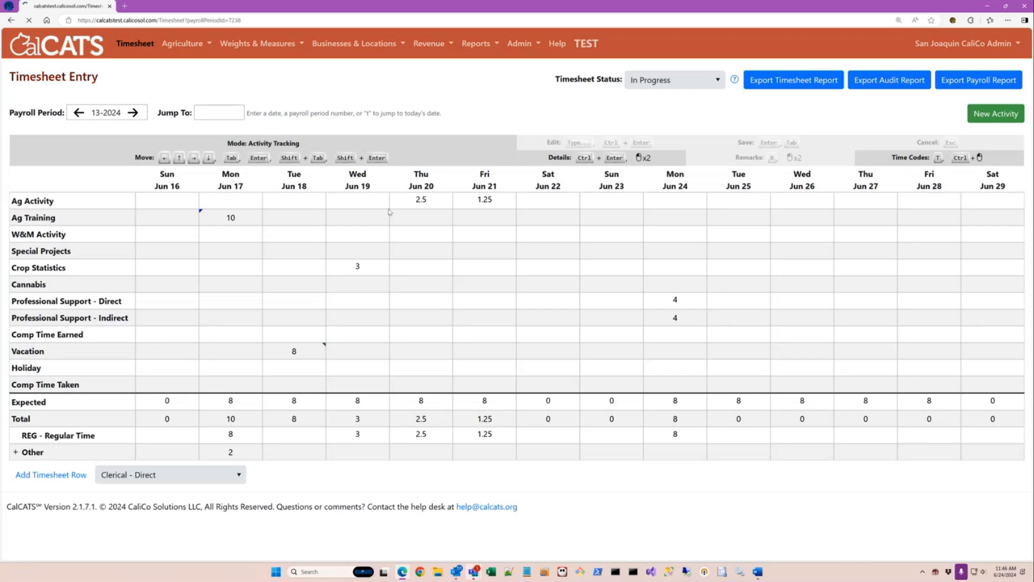
pyautogui.click(231, 200)
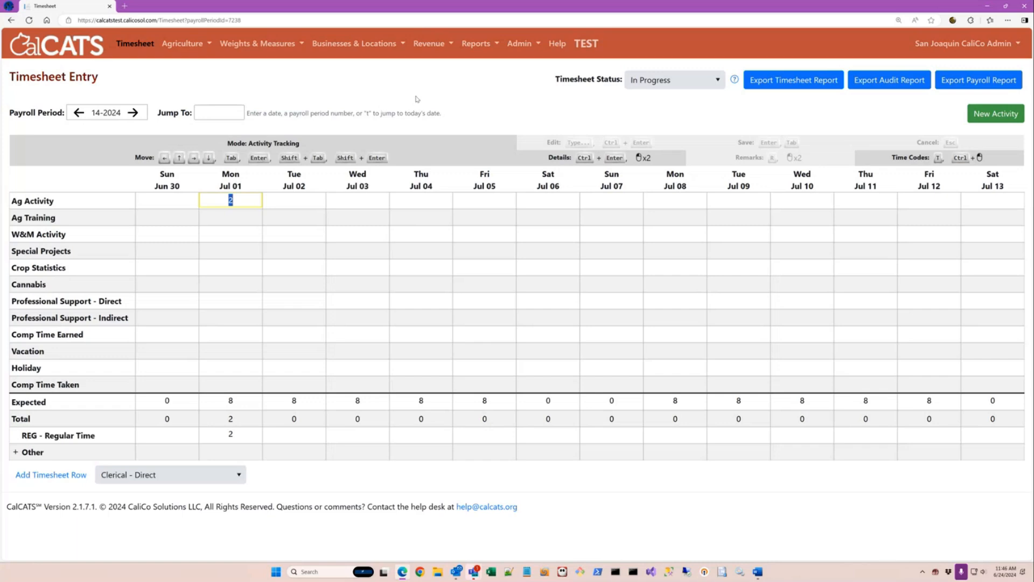
# Open the Jul 01 Ag Activity details and edit the Pest Detection report listed there.
pyautogui.doubleClick(233, 201)
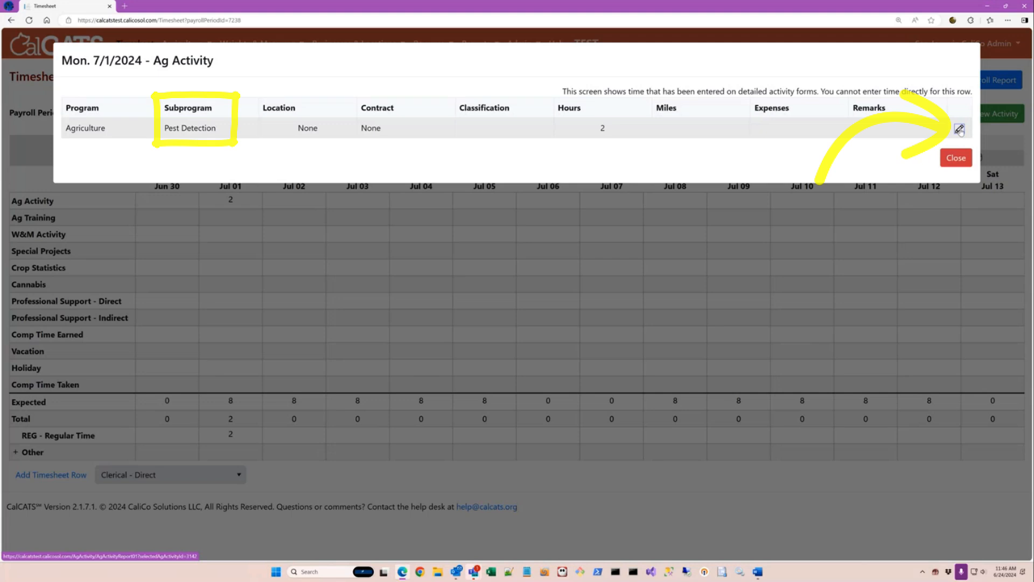
pyautogui.click(959, 130)
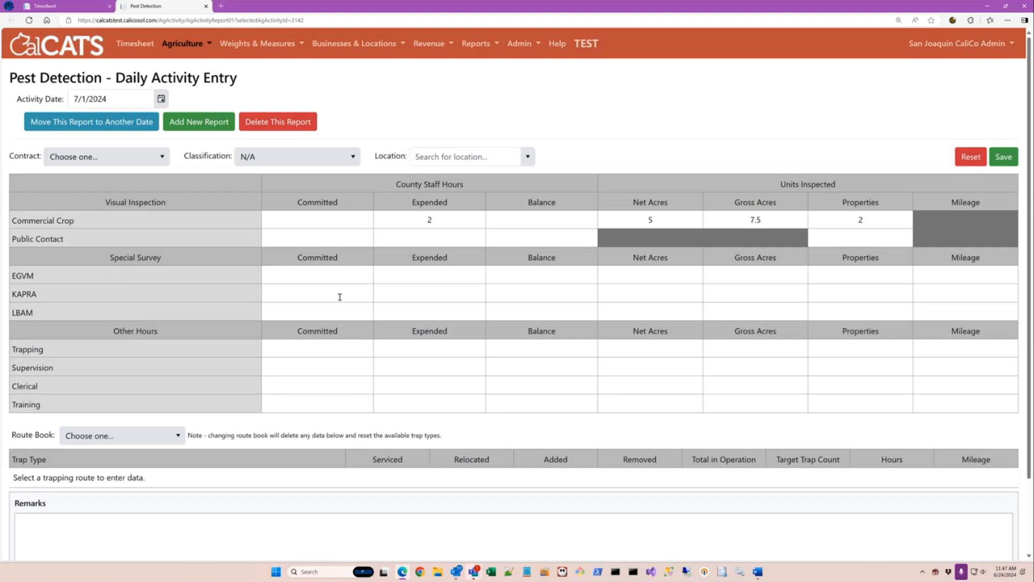
# Scroll down the 7/1/2024 Pest Detection report and show the Agriculture menu's pages.
pyautogui.scroll(-1, 339, 296)
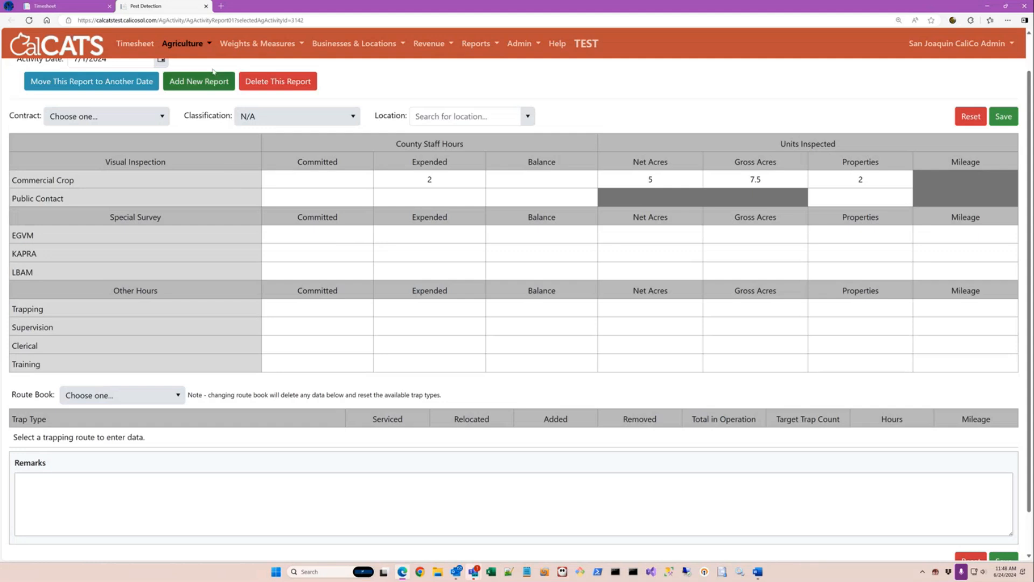
pyautogui.click(197, 46)
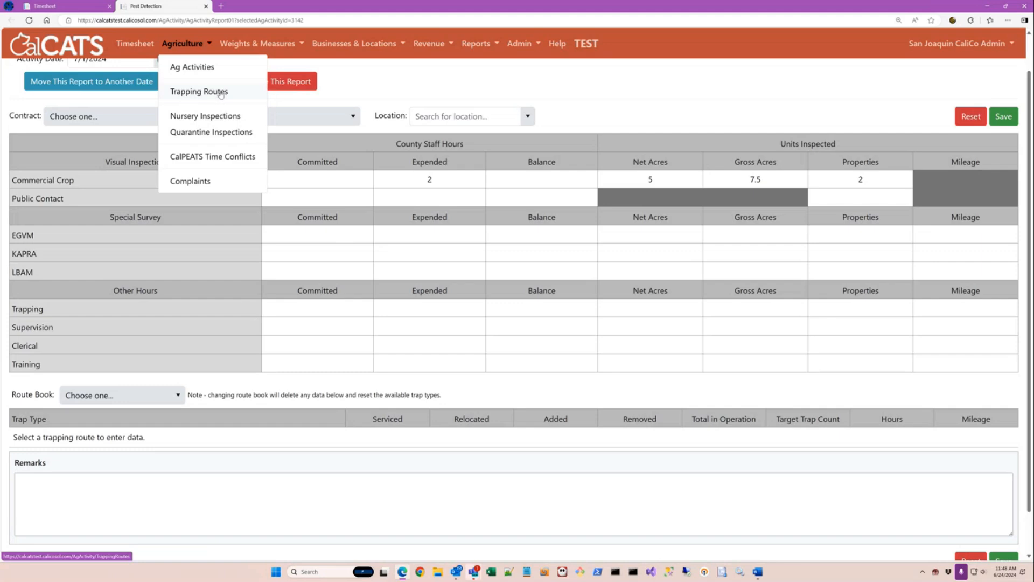
# Open Trapping Routes in a background tab and switch to it.
pyautogui.middleClick(220, 94)
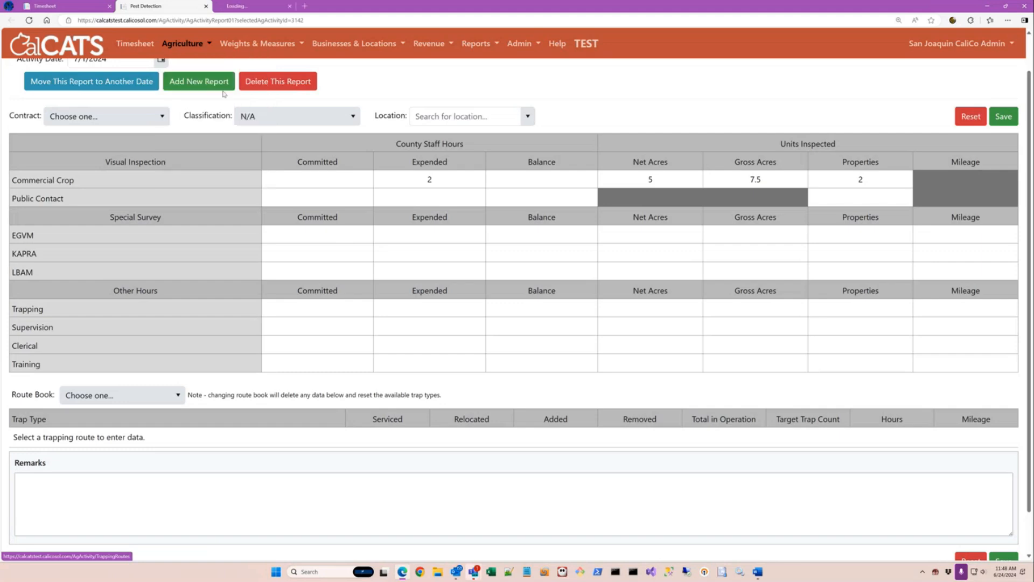
pyautogui.click(265, 10)
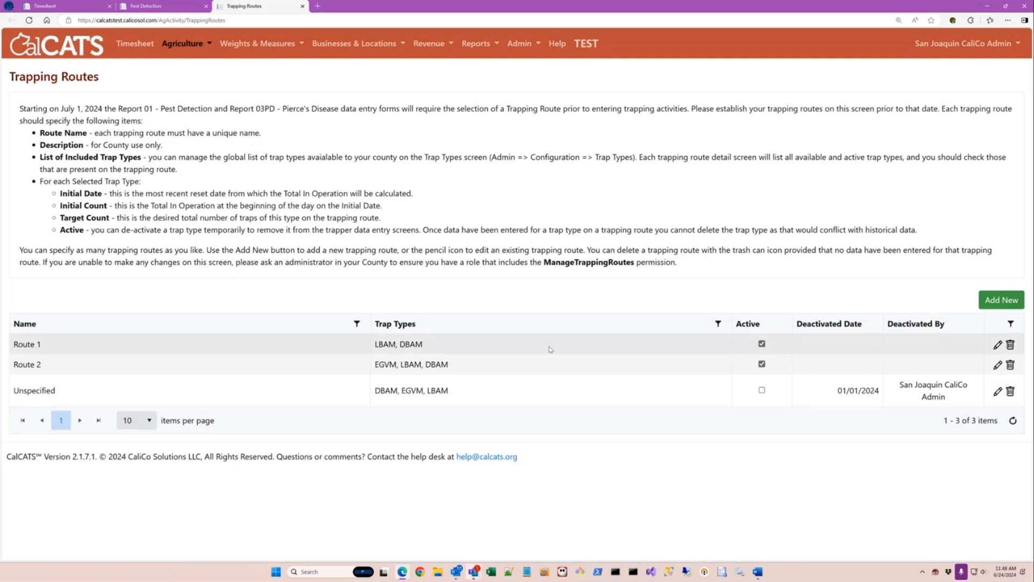
# Add a new trapping route named 'Route 3' including LBAM and EGVM traps.
pyautogui.click(999, 300)
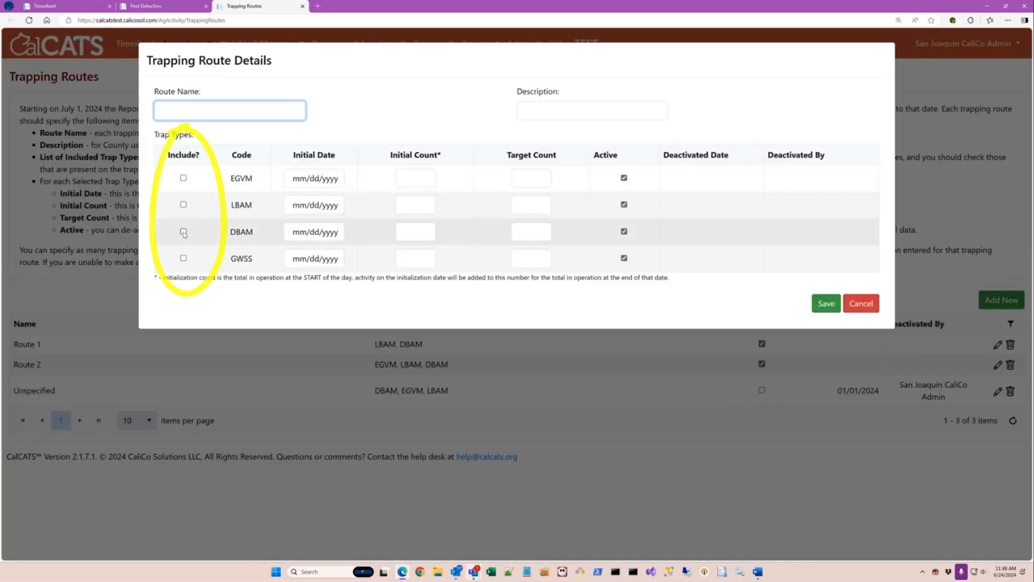
pyautogui.write('Route 3')
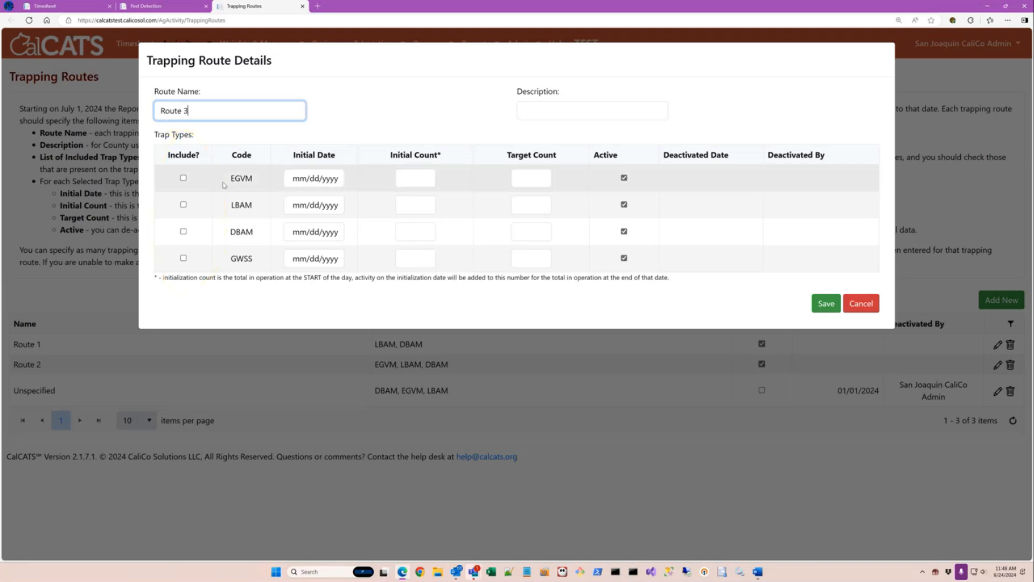
pyautogui.click(183, 205)
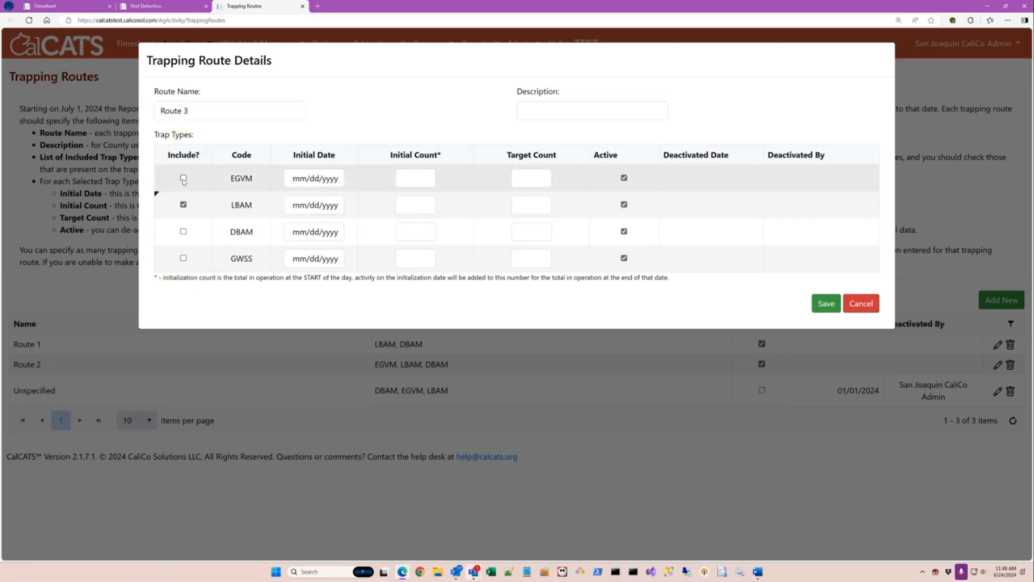
pyautogui.click(183, 178)
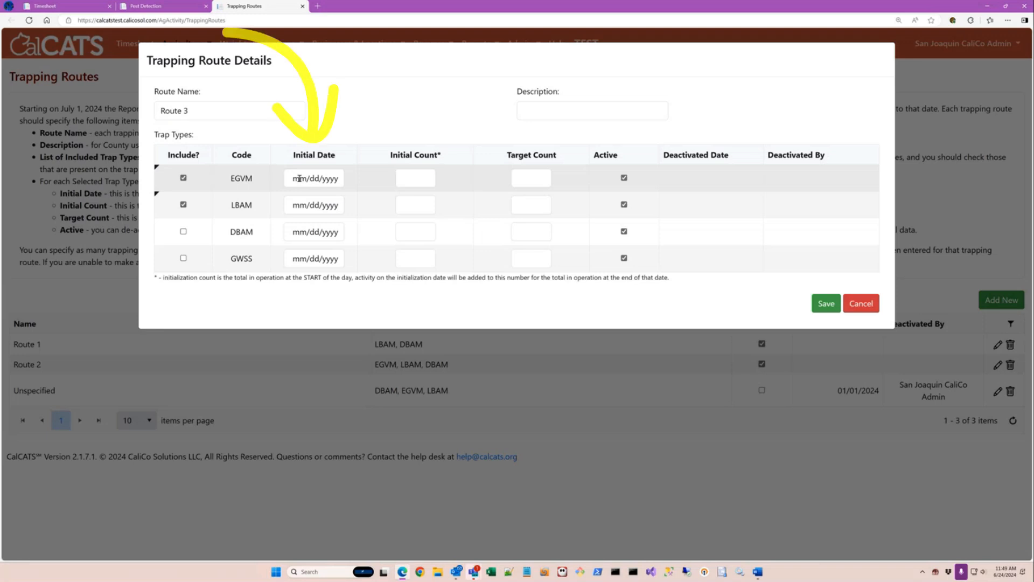
# Give EGVM an initial date of 7/1/2024, initial count 75 and target count 95.
pyautogui.click(299, 178)
pyautogui.write('7/dd/yyyy')
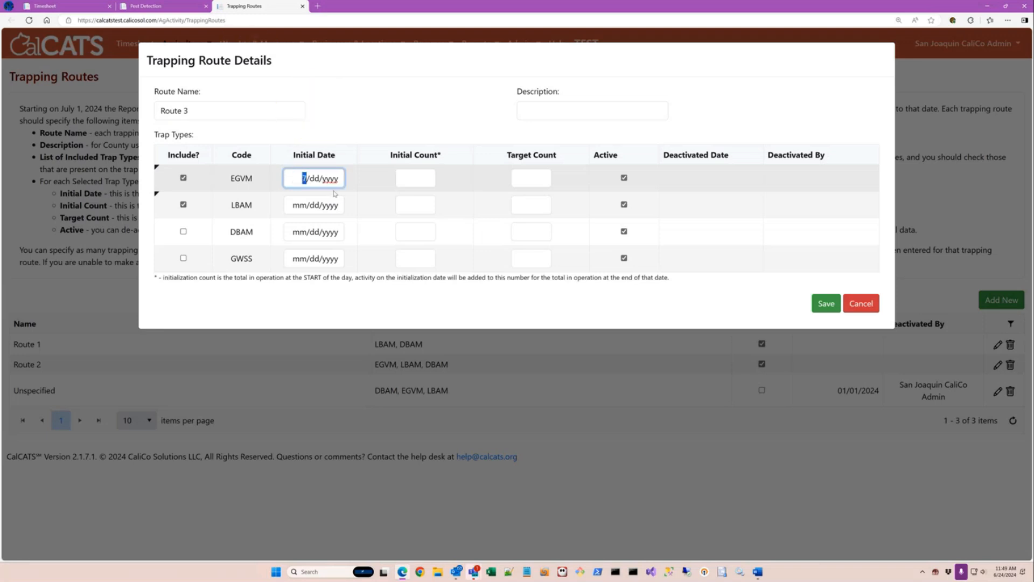
pyautogui.press('Tab')
pyautogui.hotkey('shift', 'Tab')
pyautogui.write('1')
pyautogui.write('/1/2024')
pyautogui.press('Return')
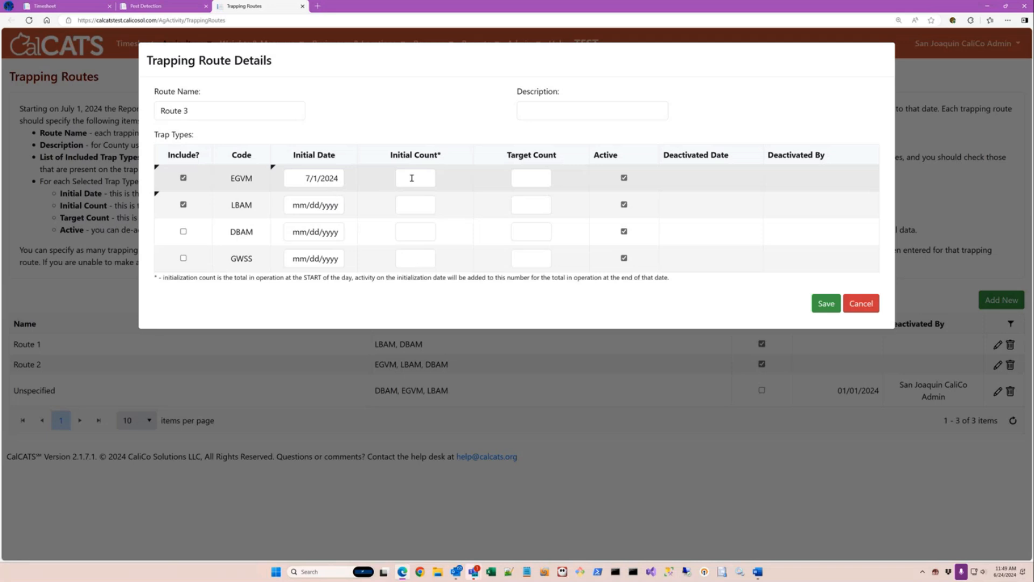
pyautogui.click(412, 178)
pyautogui.write('75')
pyautogui.click(537, 178)
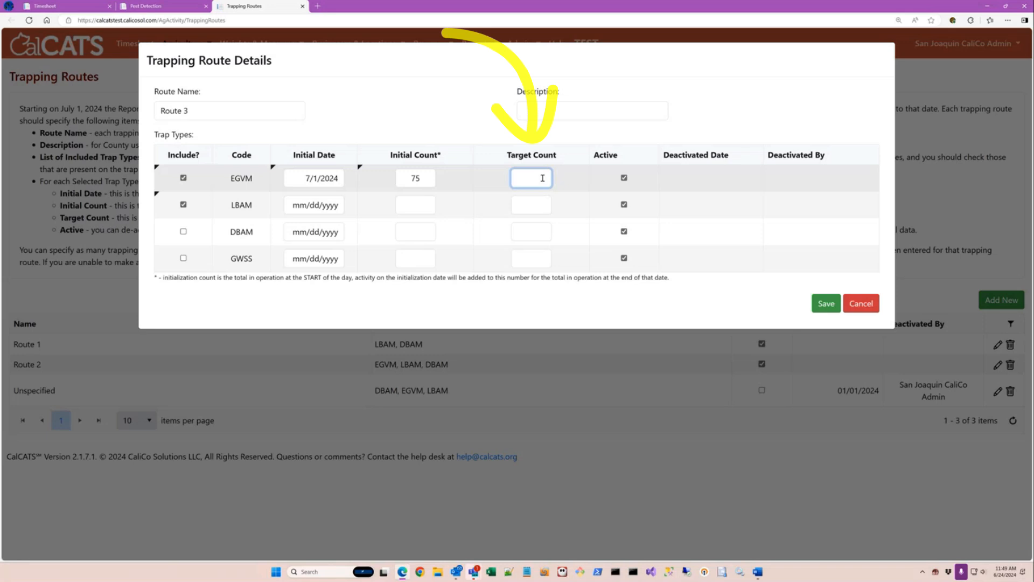
pyautogui.write('95')
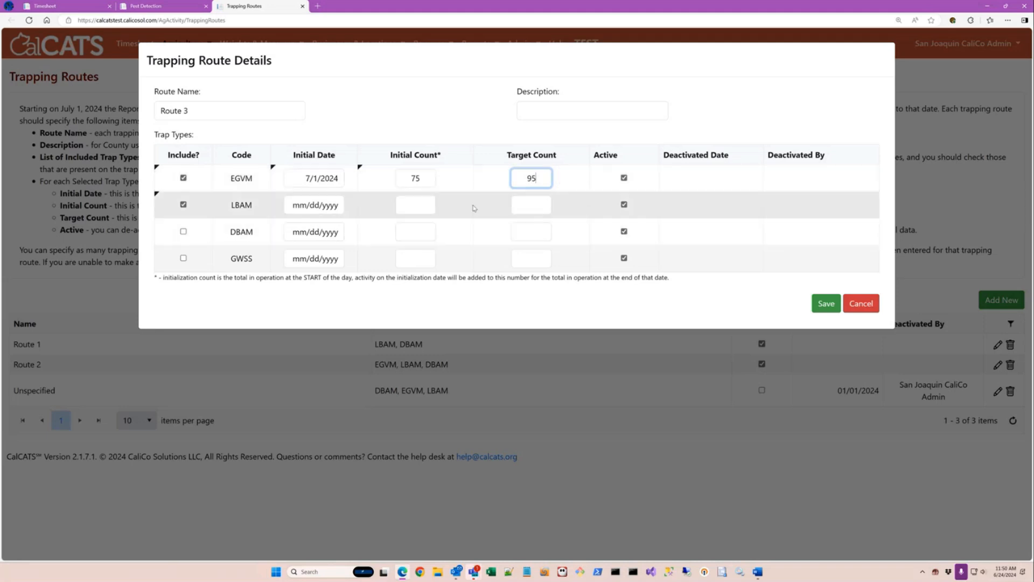
# Give LBAM initial date 7/1/2024, initial count 0, target 25, save Route 3 and close its tab.
pyautogui.click(301, 205)
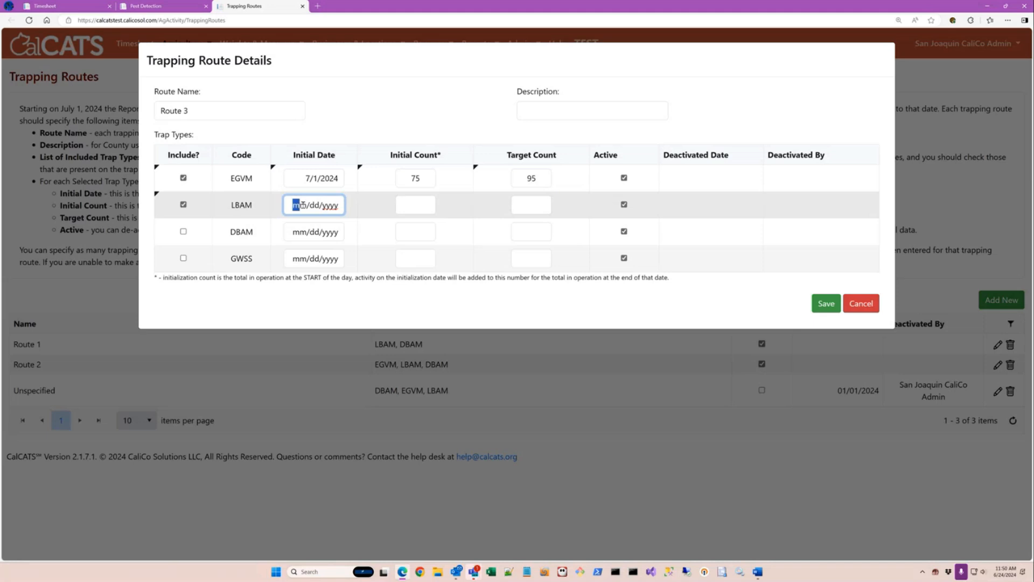
pyautogui.write('7/1/2024')
pyautogui.click(425, 203)
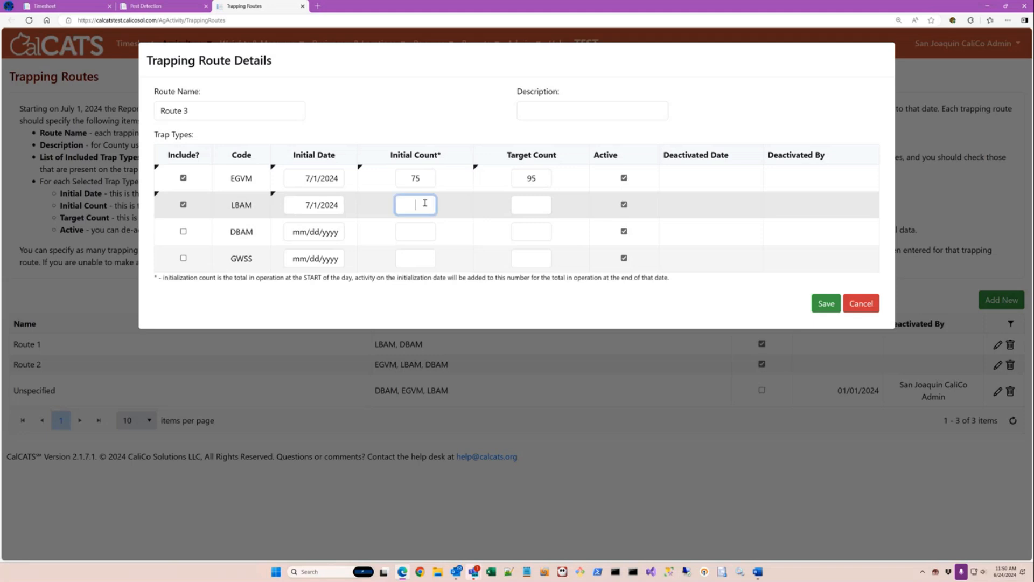
pyautogui.write('0')
pyautogui.click(527, 205)
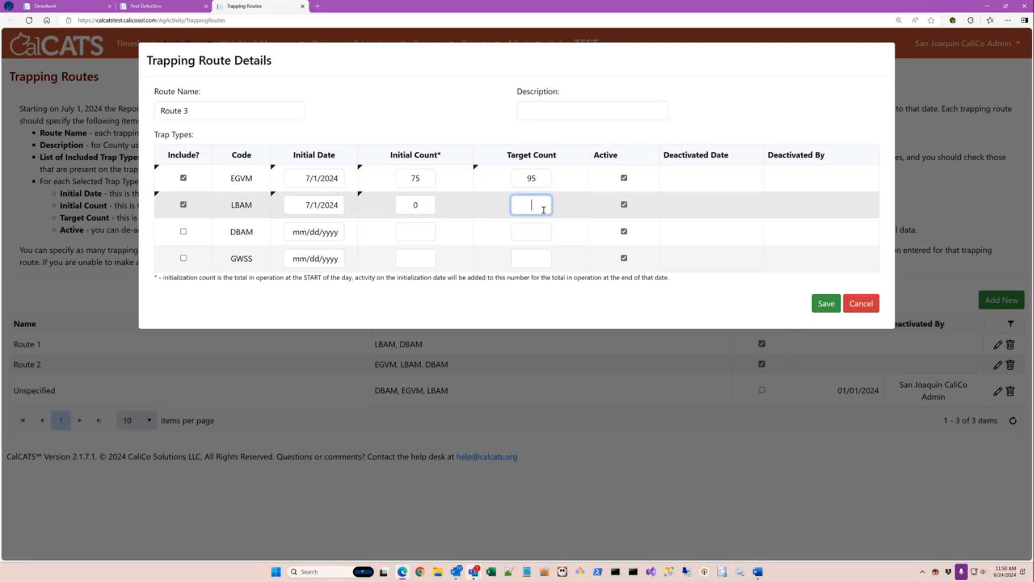
pyautogui.write('25')
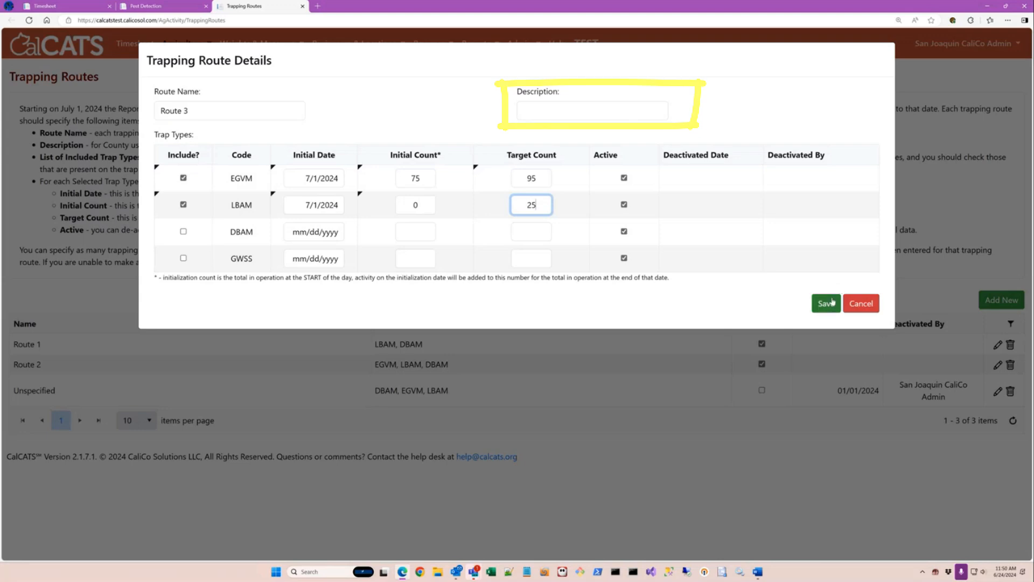
pyautogui.click(832, 301)
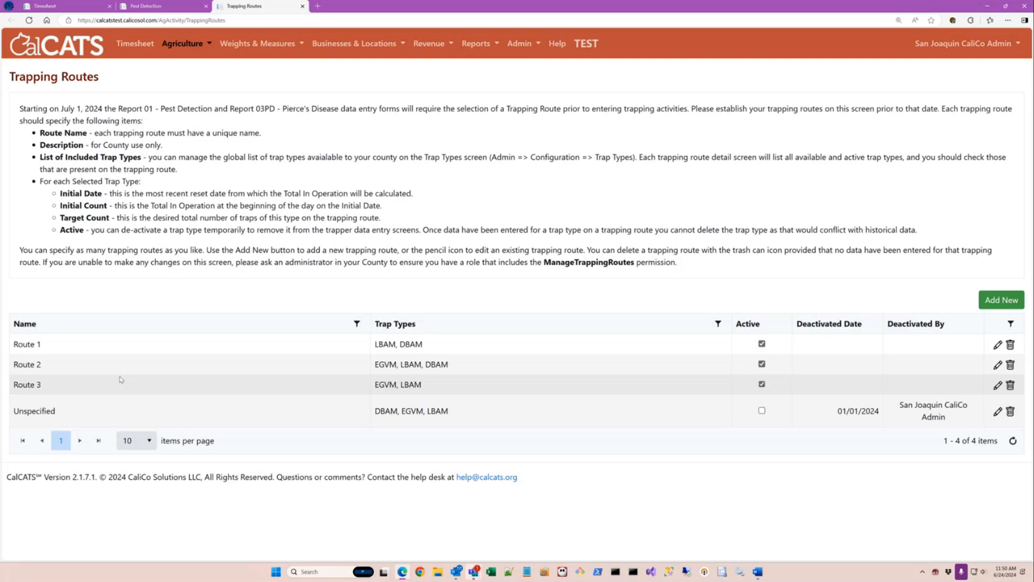
pyautogui.click(303, 6)
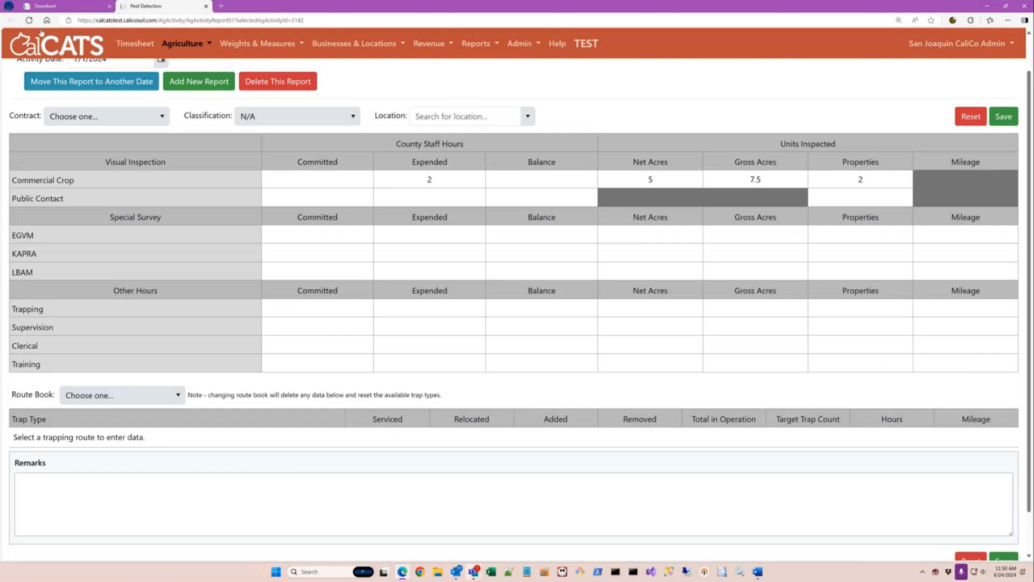
# Reload the report and choose Route 3 as the route book.
pyautogui.click(29, 20)
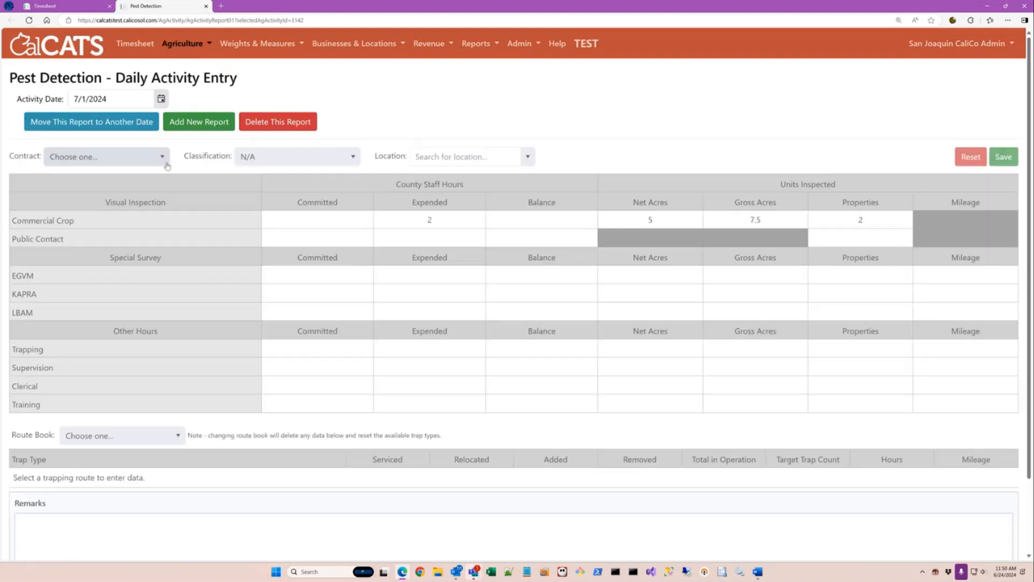
pyautogui.click(141, 436)
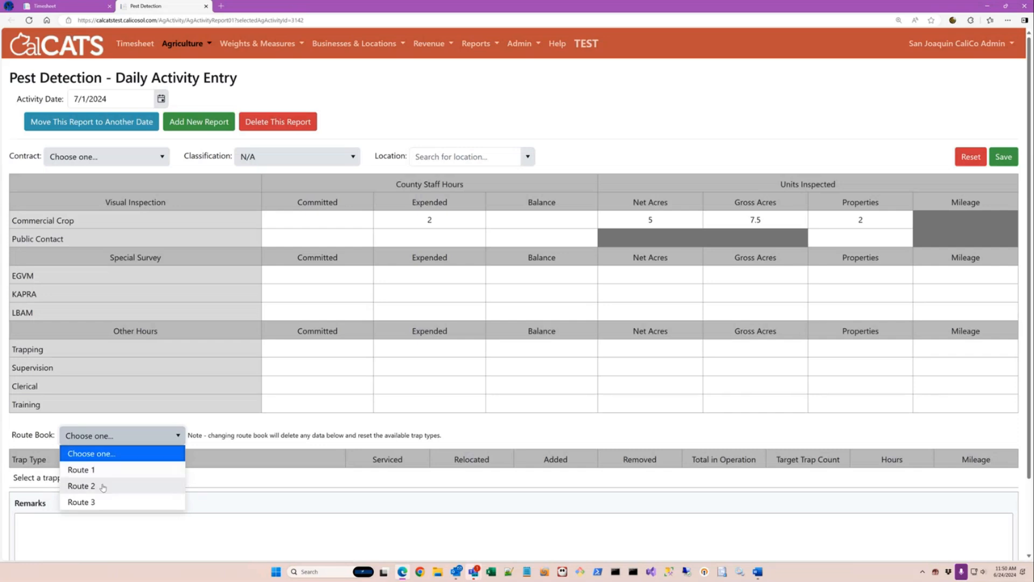
pyautogui.click(99, 501)
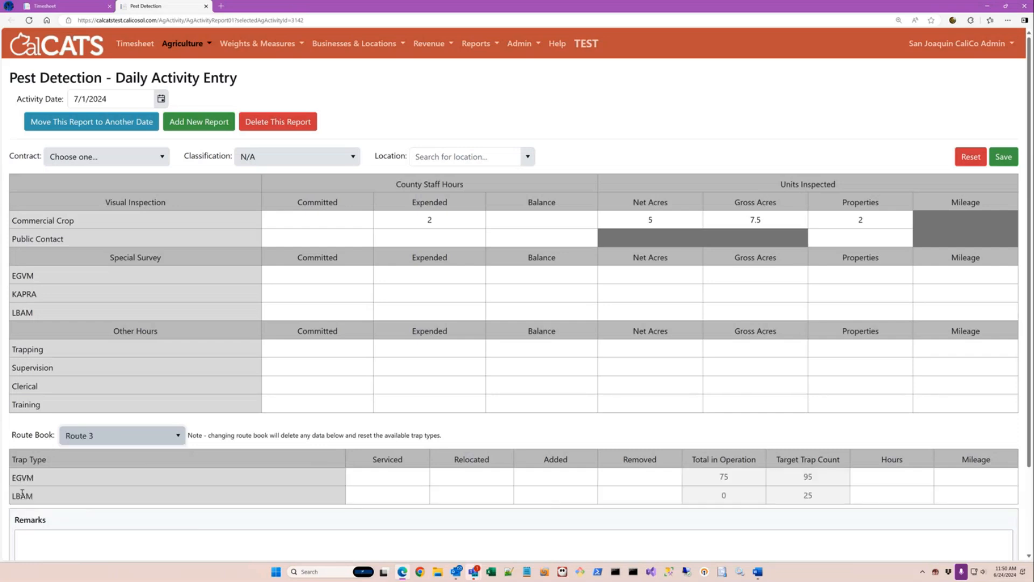
# Enter EGVM: 12 serviced, 0 relocated, 4 added, 0 removed, 2.5 hours, 25 miles.
pyautogui.click(376, 475)
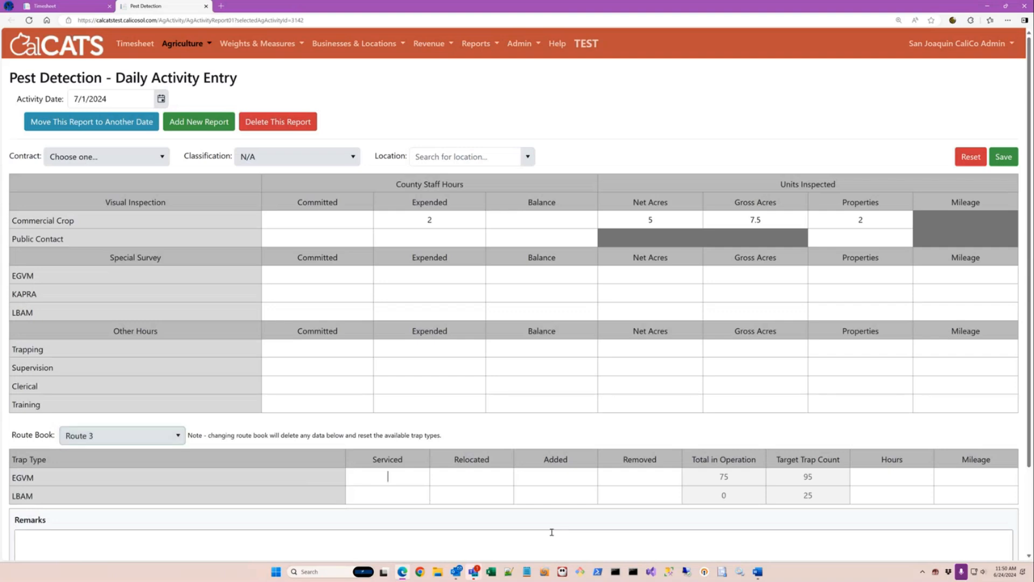
pyautogui.write('12')
pyautogui.press('Tab')
pyautogui.write('0')
pyautogui.press('Tab')
pyautogui.write('4')
pyautogui.press('Tab')
pyautogui.write('0')
pyautogui.press('Tab')
pyautogui.write('2.5')
pyautogui.press('Tab')
pyautogui.write('25')
# Enter LBAM: 2 serviced, 1 relocated, 4 added, 0 removed, 1.5 hours, 13 miles; save the report.
pyautogui.press('Tab')
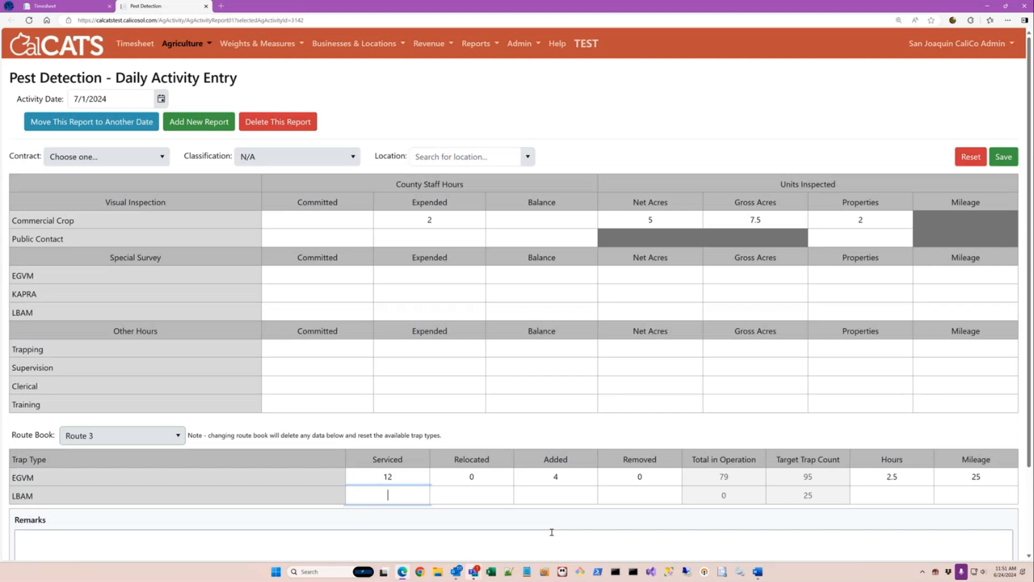
pyautogui.write('2')
pyautogui.press('Tab')
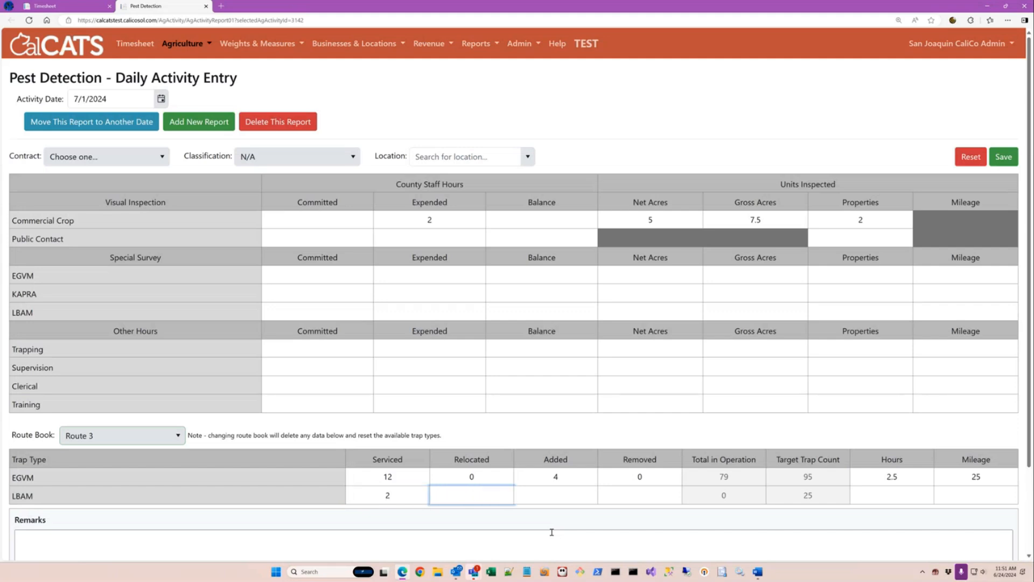
pyautogui.write('1')
pyautogui.press('Tab')
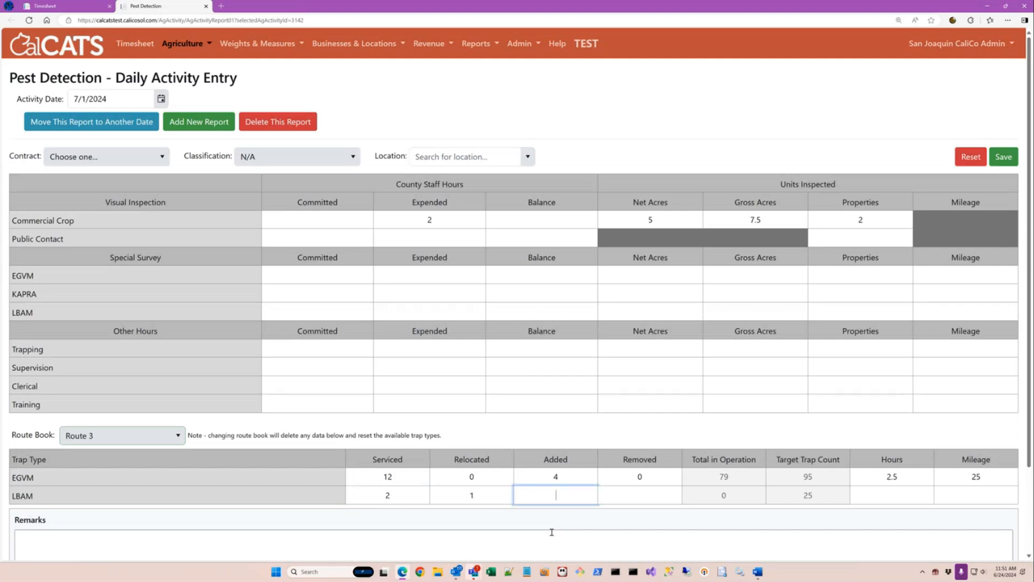
pyautogui.write('4')
pyautogui.press('Tab')
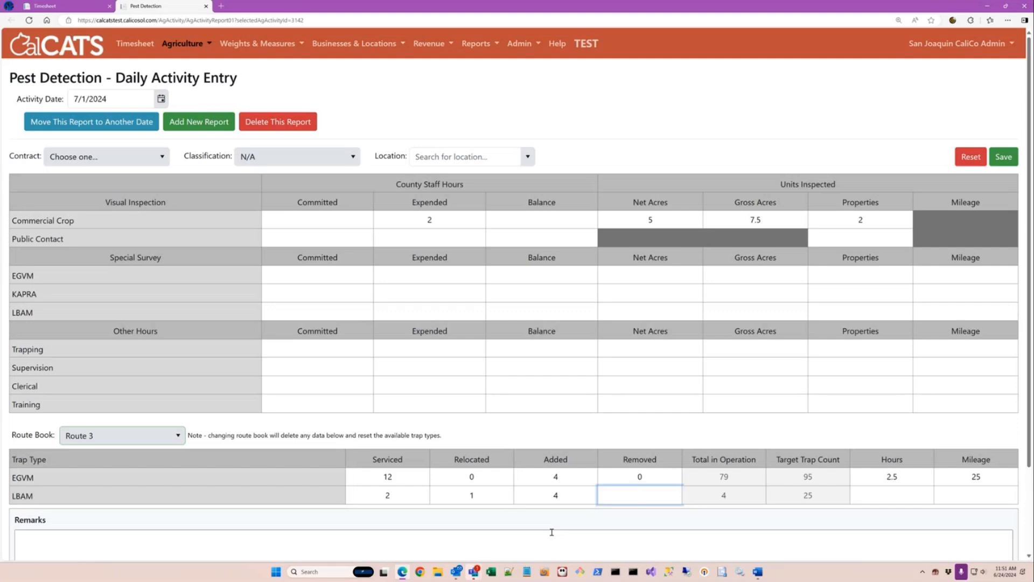
pyautogui.press('Tab')
pyautogui.hotkey('shift', 'Tab')
pyautogui.write('0')
pyautogui.press('Tab')
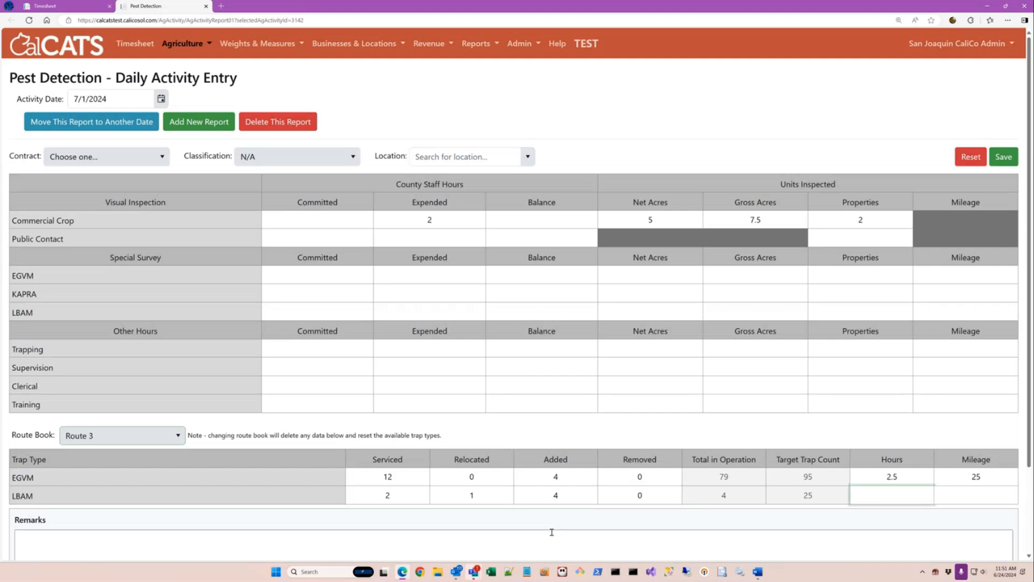
pyautogui.write('1.5')
pyautogui.press('Tab')
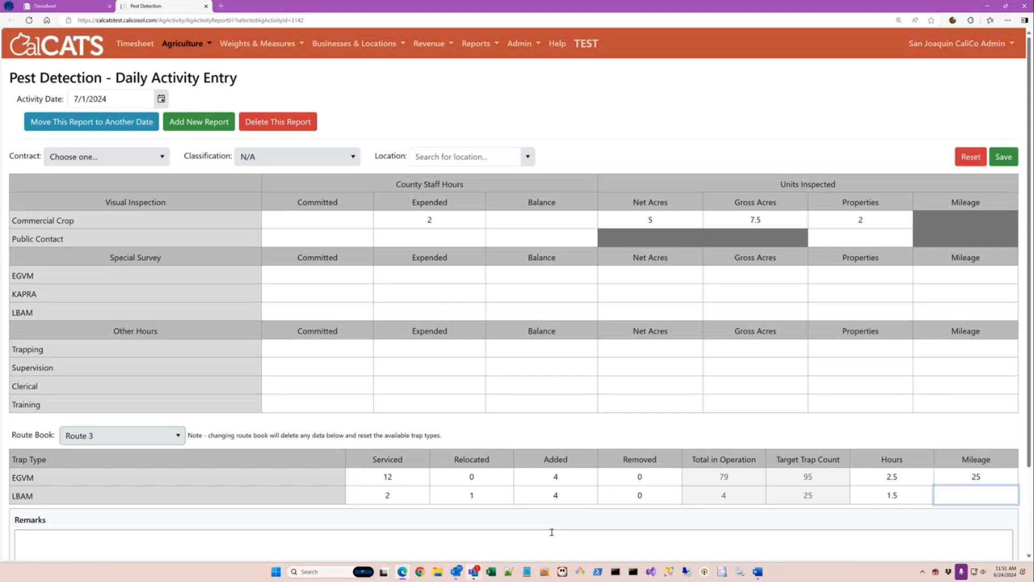
pyautogui.write('13')
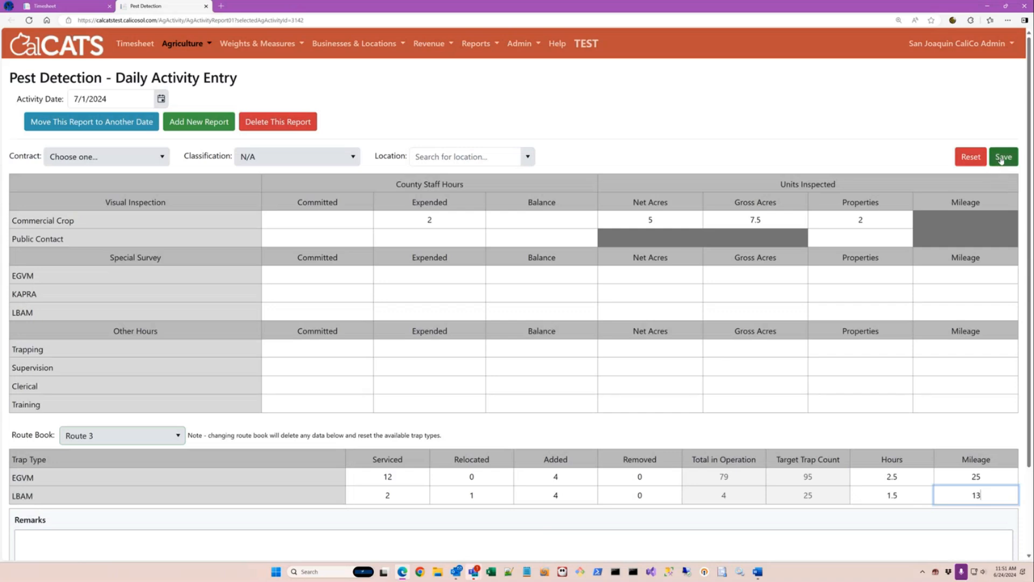
pyautogui.click(1003, 158)
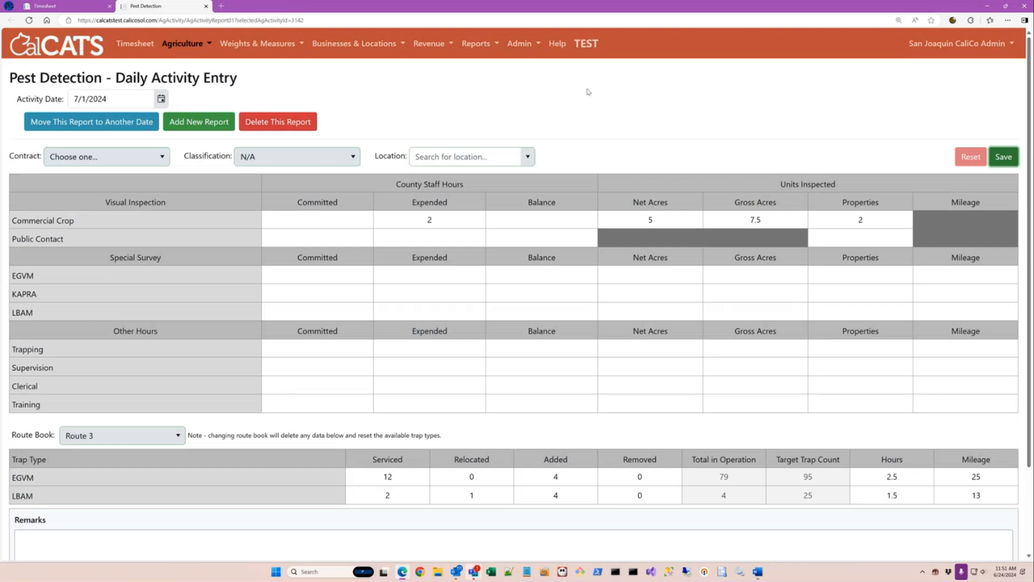
# Log out of the admin account and sign in with the test user's credentials.
pyautogui.click(962, 45)
pyautogui.click(915, 90)
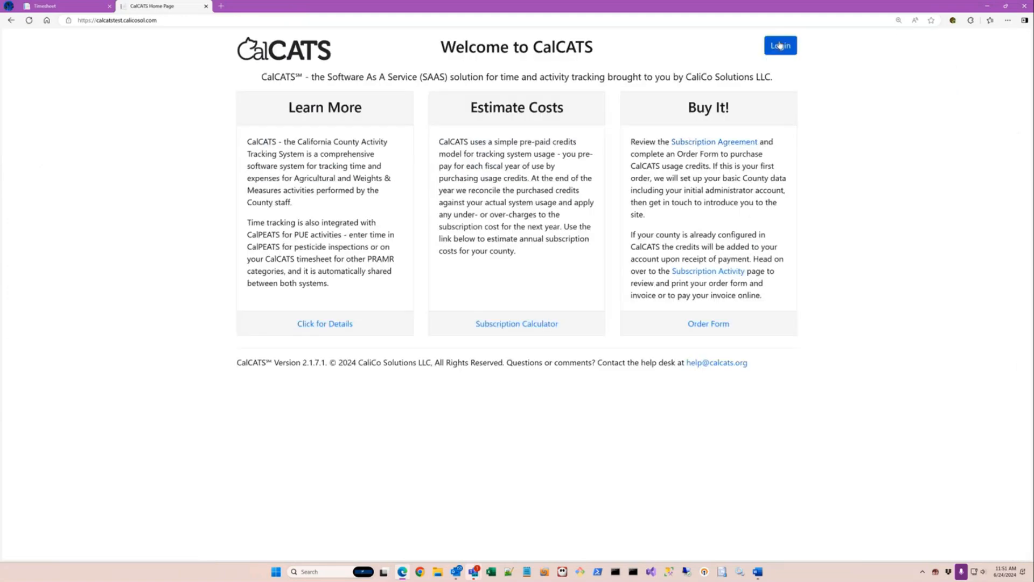
pyautogui.click(780, 45)
pyautogui.press('Tab')
pyautogui.write('••••••••')
pyautogui.press('Return')
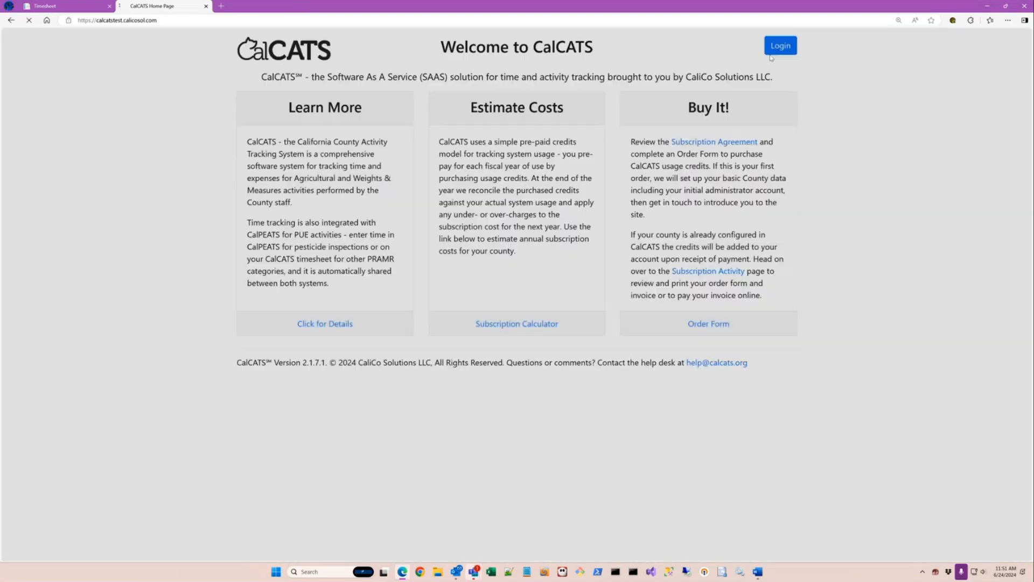
pyautogui.click(700, 168)
pyautogui.click(883, 120)
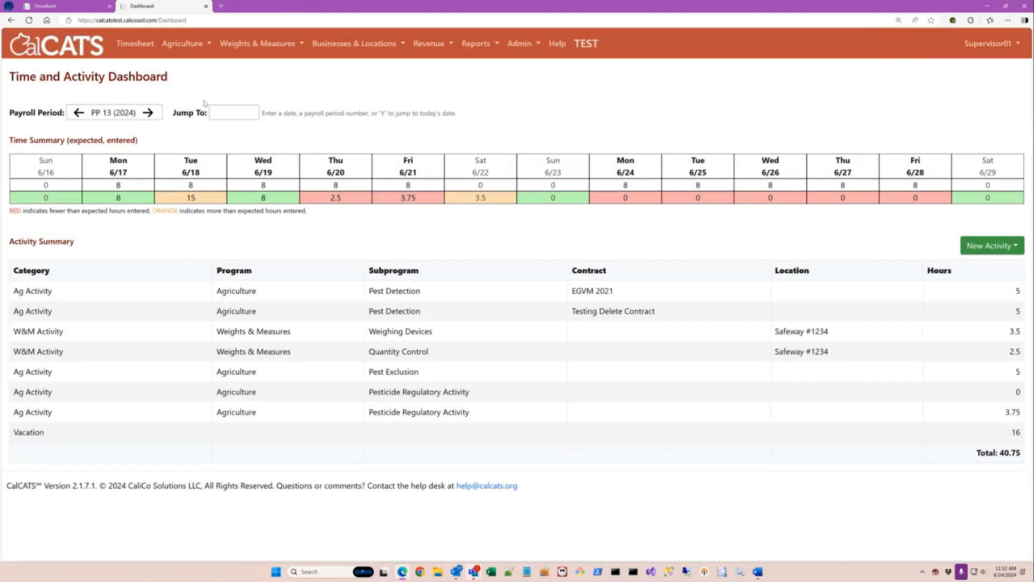
# From the Ag Activities dashboard, start a new Pest Detection activity entry.
pyautogui.click(194, 47)
pyautogui.click(183, 67)
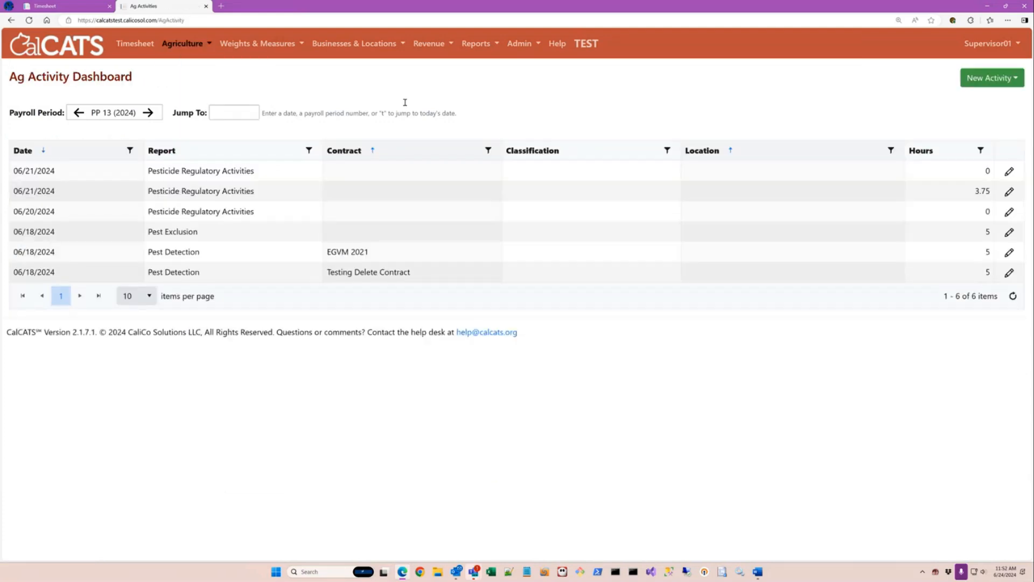
pyautogui.click(997, 78)
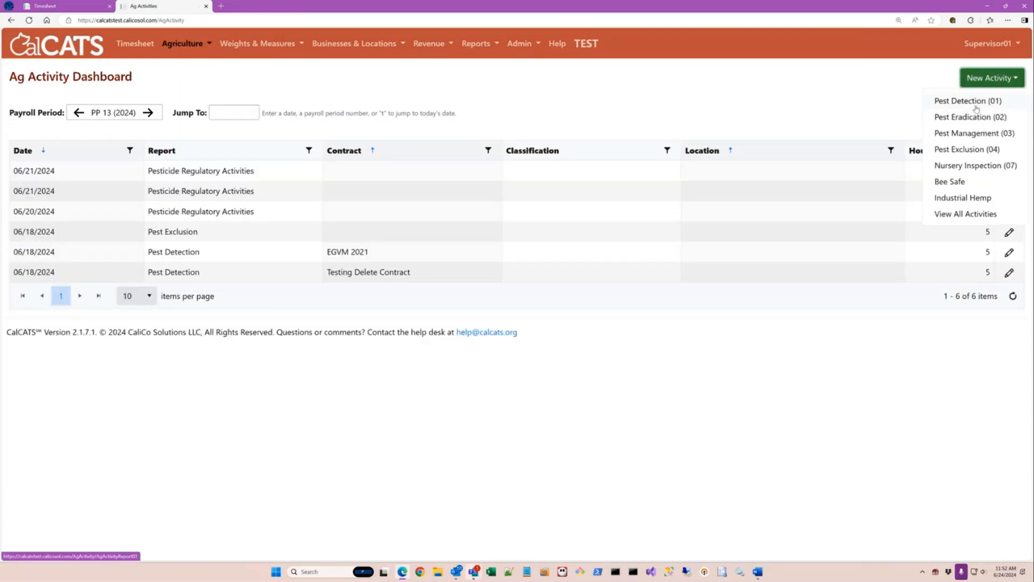
pyautogui.click(976, 108)
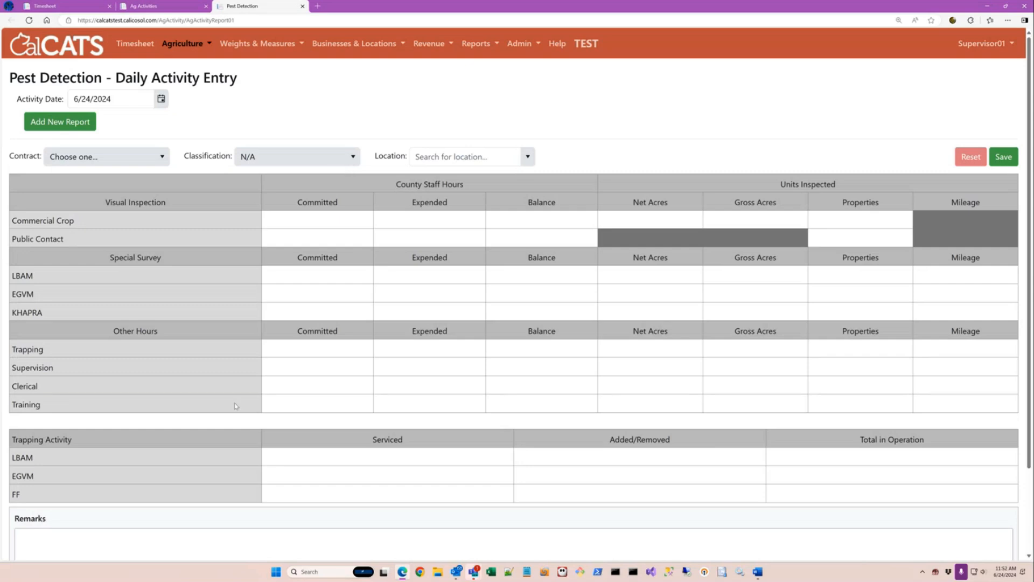
pyautogui.click(77, 164)
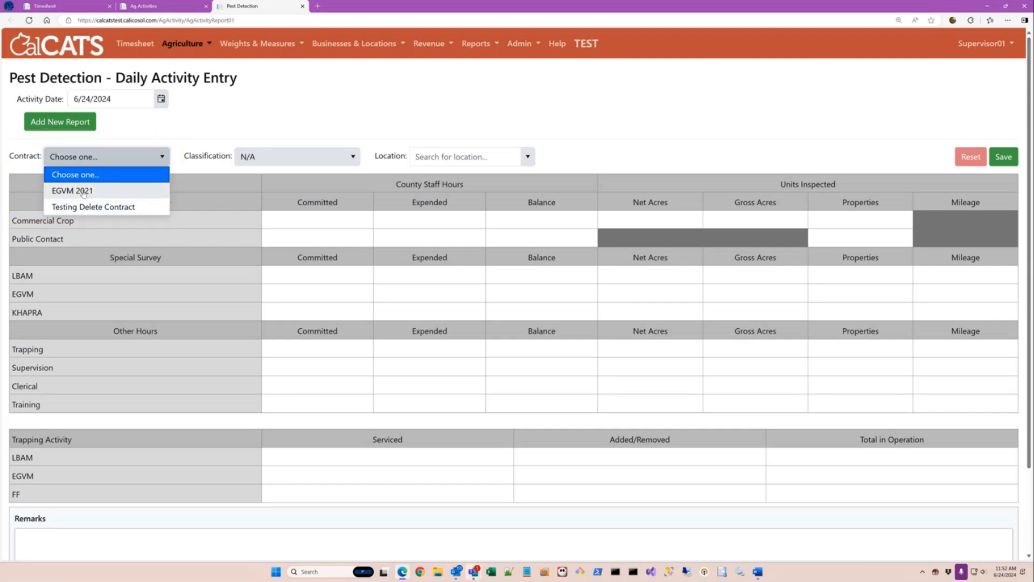
# Assign contract EGVM 2021, enter 2 Commercial Crop expended hours, and save the report.
pyautogui.click(84, 192)
pyautogui.click(429, 219)
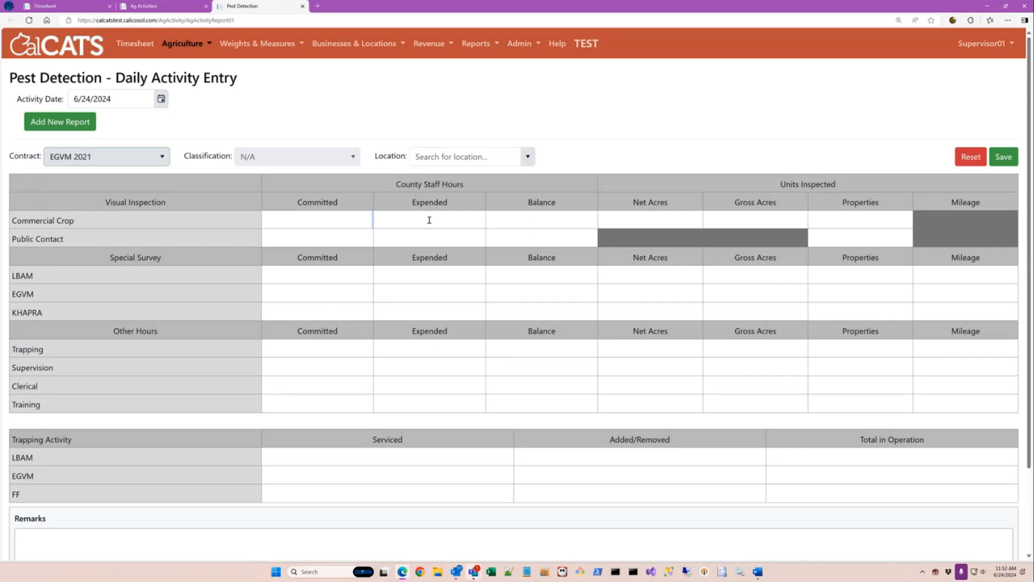
pyautogui.write('2')
pyautogui.click(1004, 156)
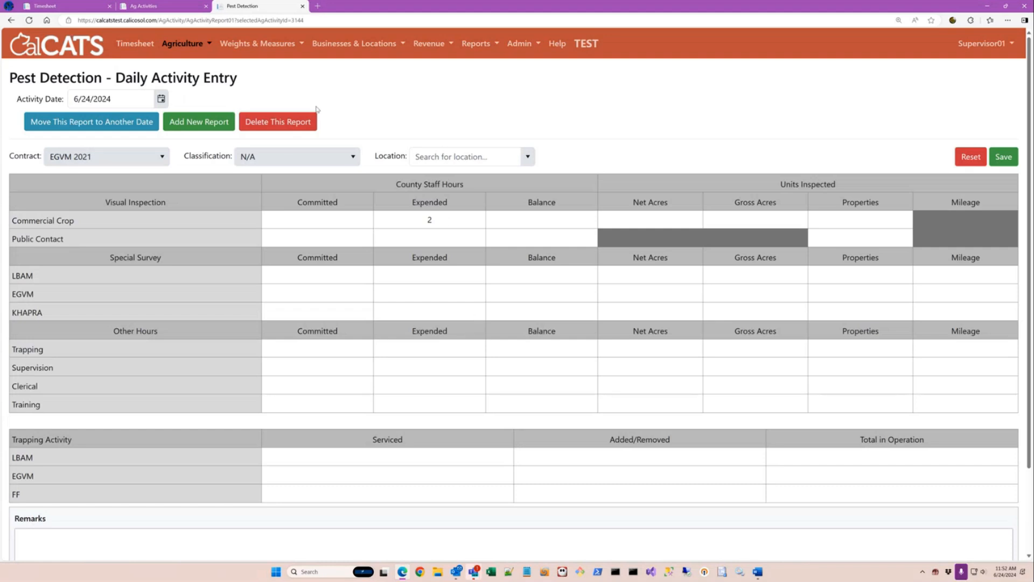
pyautogui.click(108, 157)
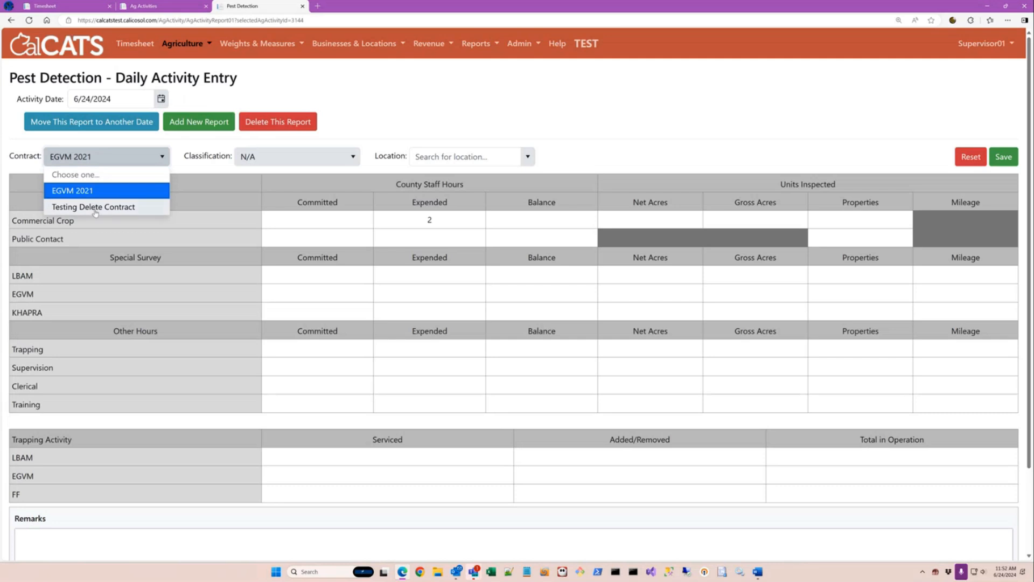
pyautogui.click(115, 145)
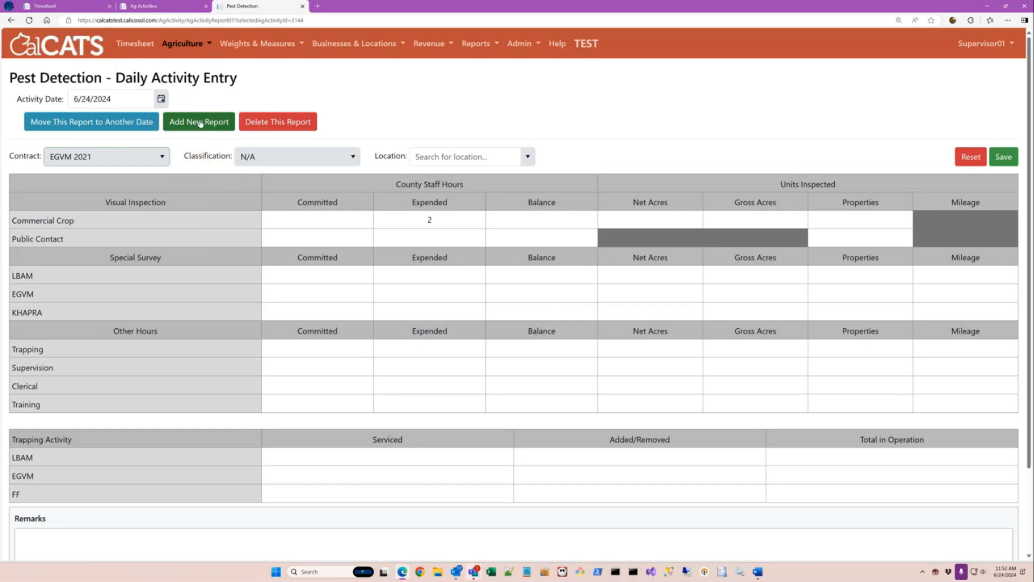
# Add a new report under Testing Delete Contract with 4 Commercial Crop hours and save it.
pyautogui.click(200, 124)
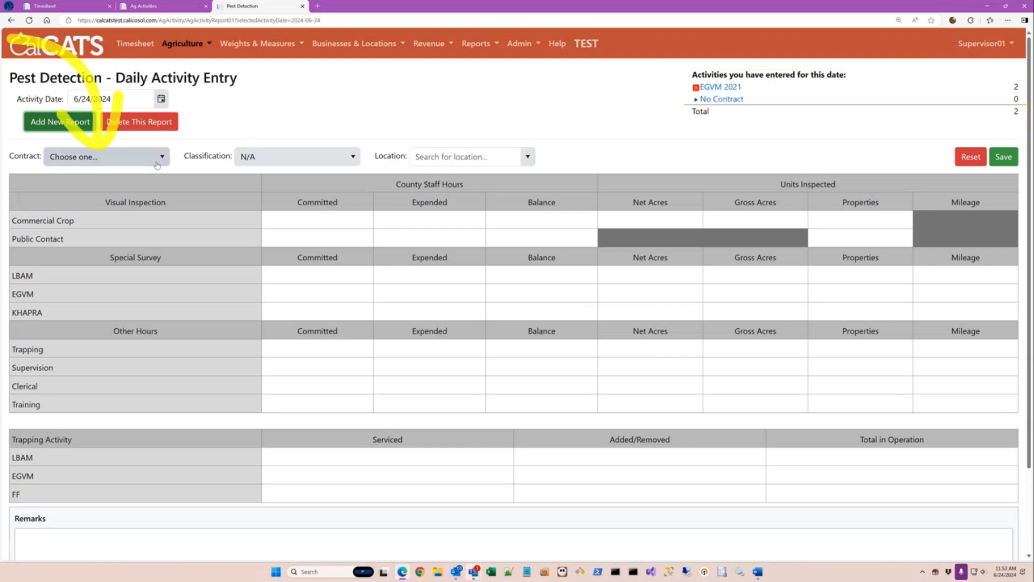
pyautogui.click(107, 156)
pyautogui.click(92, 206)
pyautogui.click(449, 217)
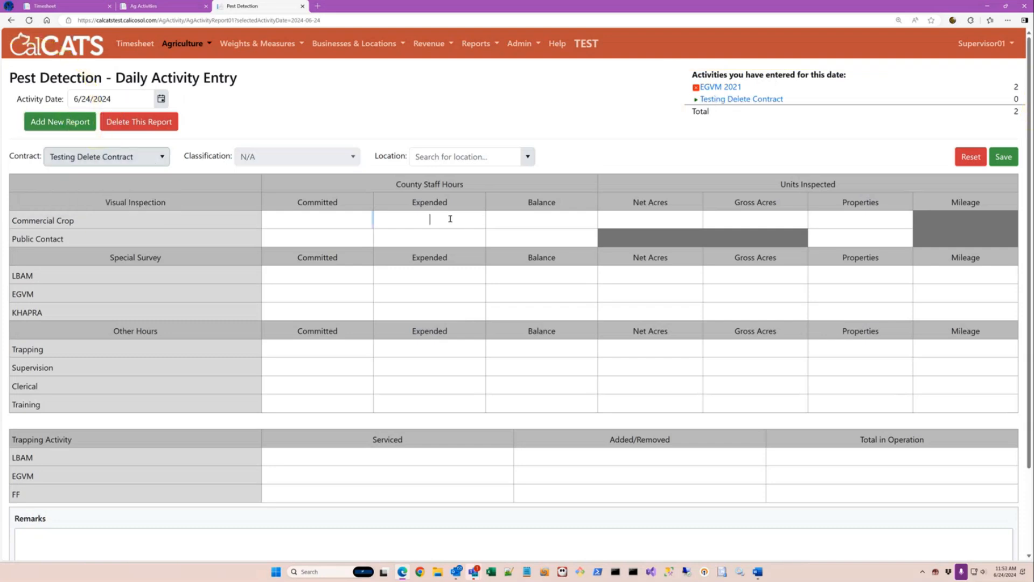
pyautogui.write('4')
pyautogui.click(1005, 160)
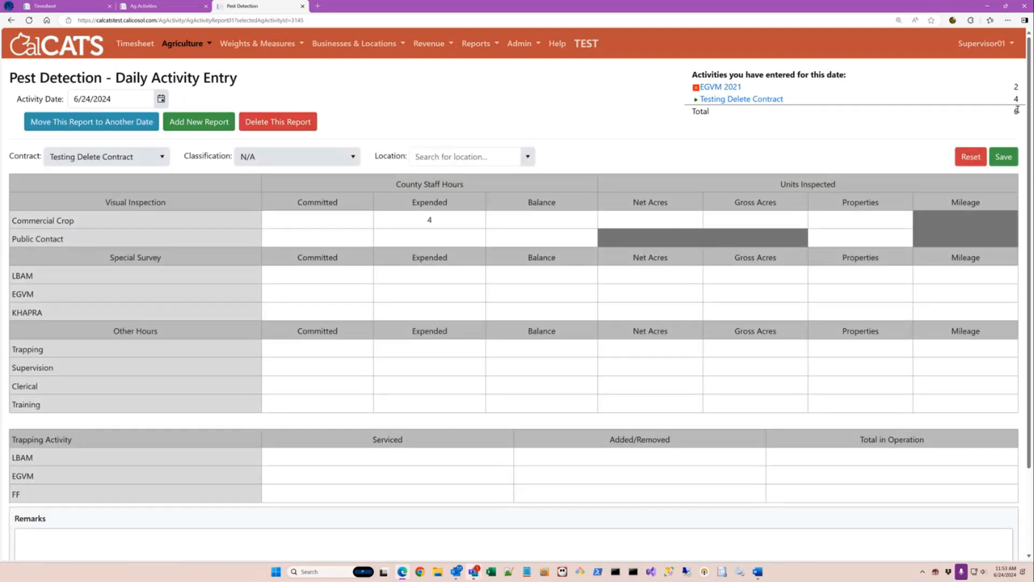
pyautogui.moveTo(1020, 110); pyautogui.dragTo(1007, 114)
pyautogui.click(1007, 113)
pyautogui.click(722, 87)
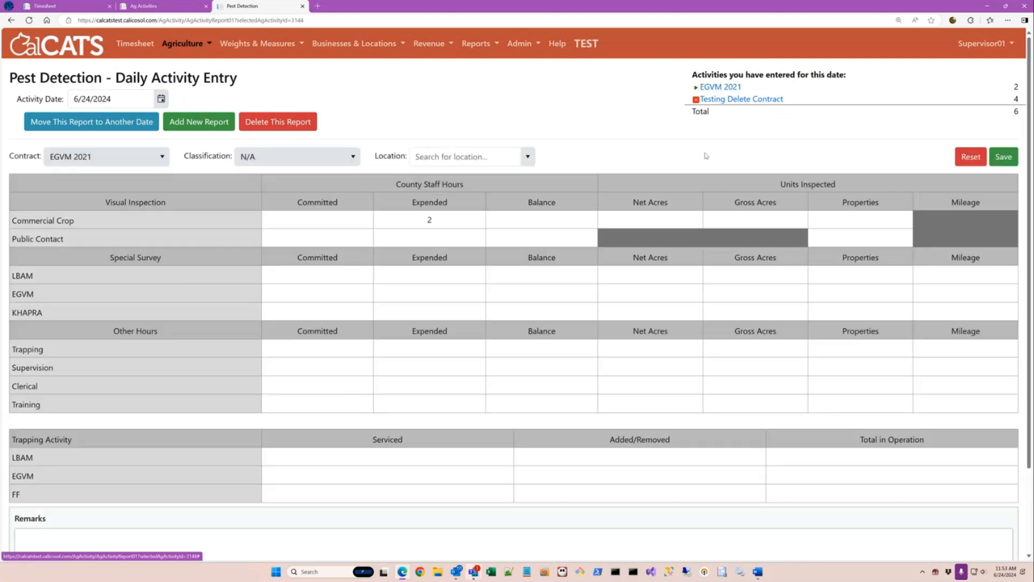
pyautogui.click(723, 99)
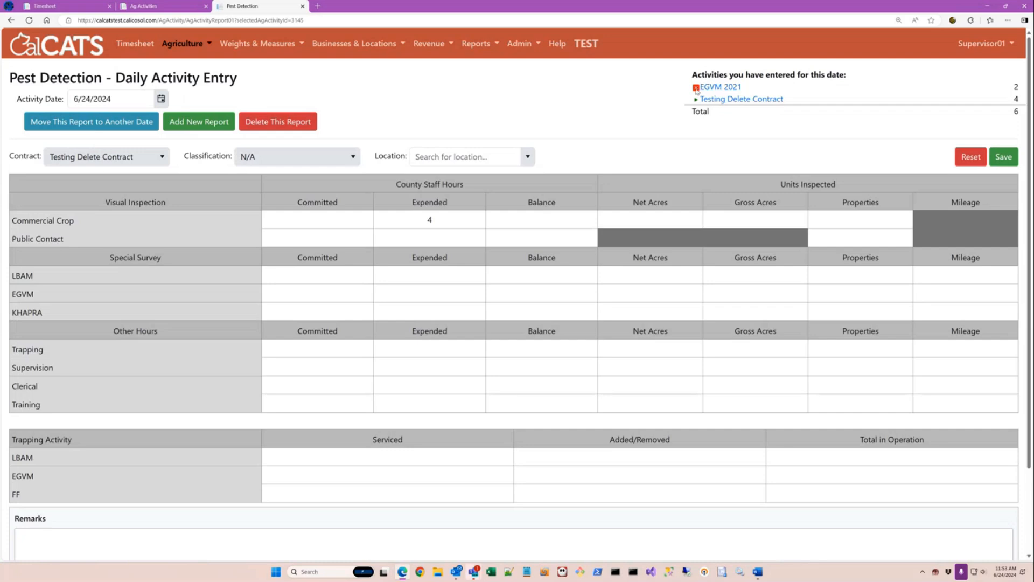
pyautogui.click(696, 88)
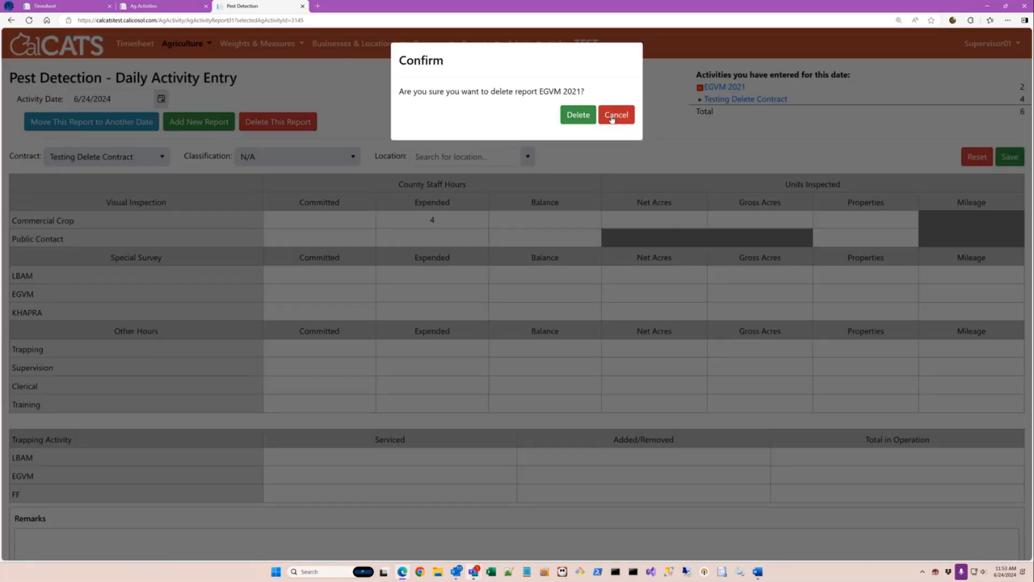
pyautogui.click(611, 116)
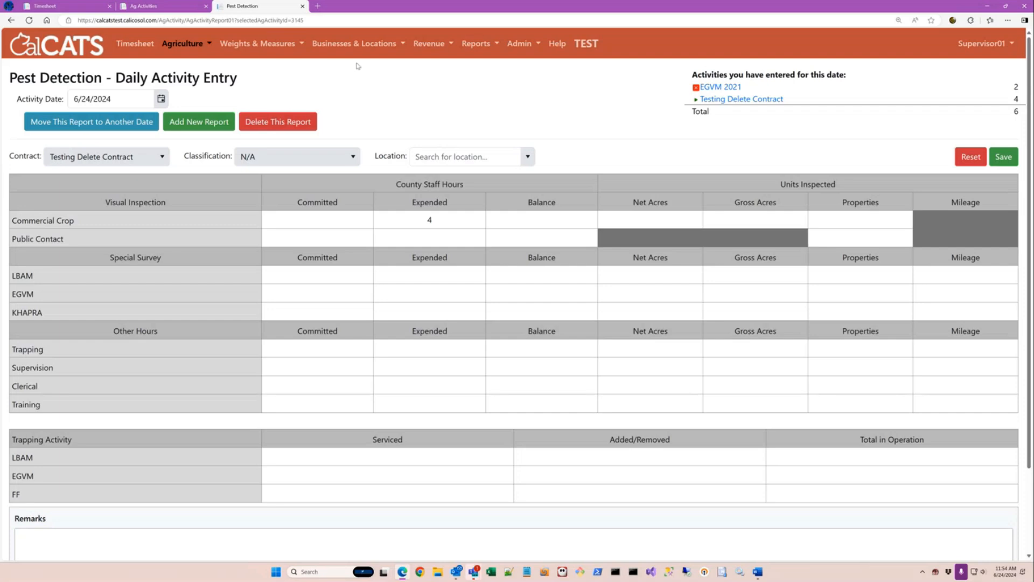
# Close the extra browser tabs and log out of the supervisor account.
pyautogui.click(206, 6)
pyautogui.click(110, 5)
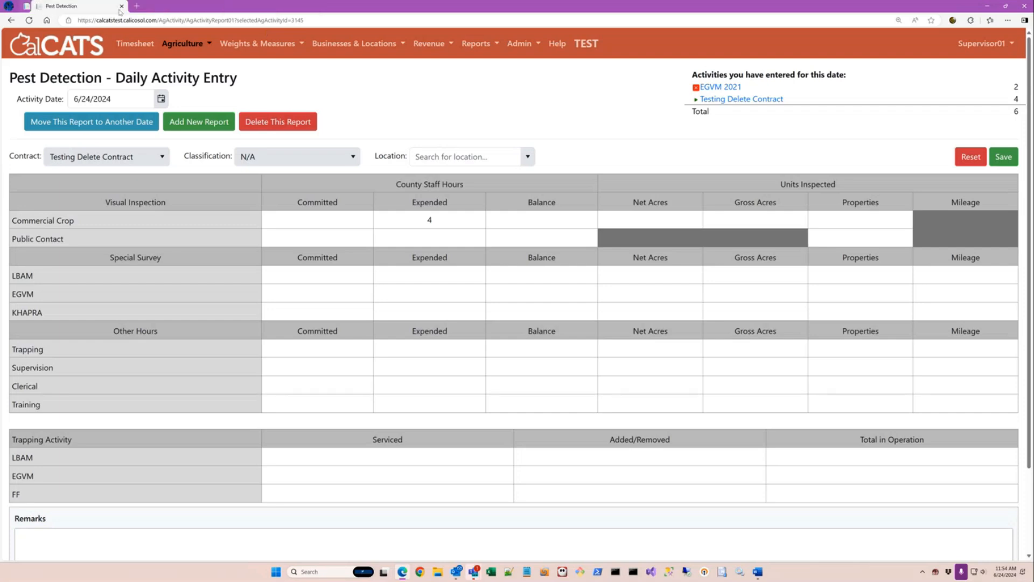
pyautogui.click(980, 43)
pyautogui.click(977, 90)
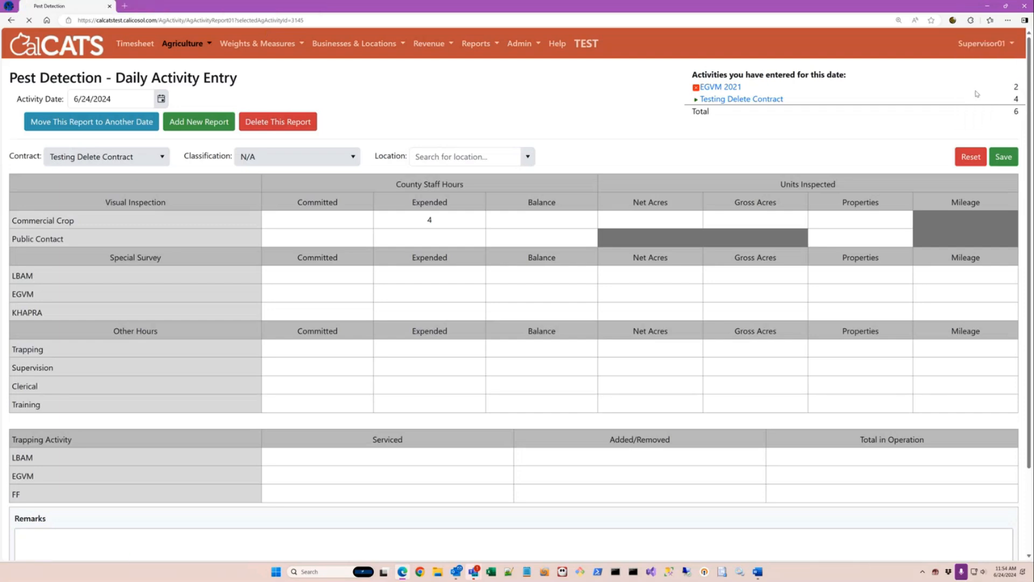
# Sign in with the county administrator's email and password, then go to the Timesheet.
pyautogui.click(770, 48)
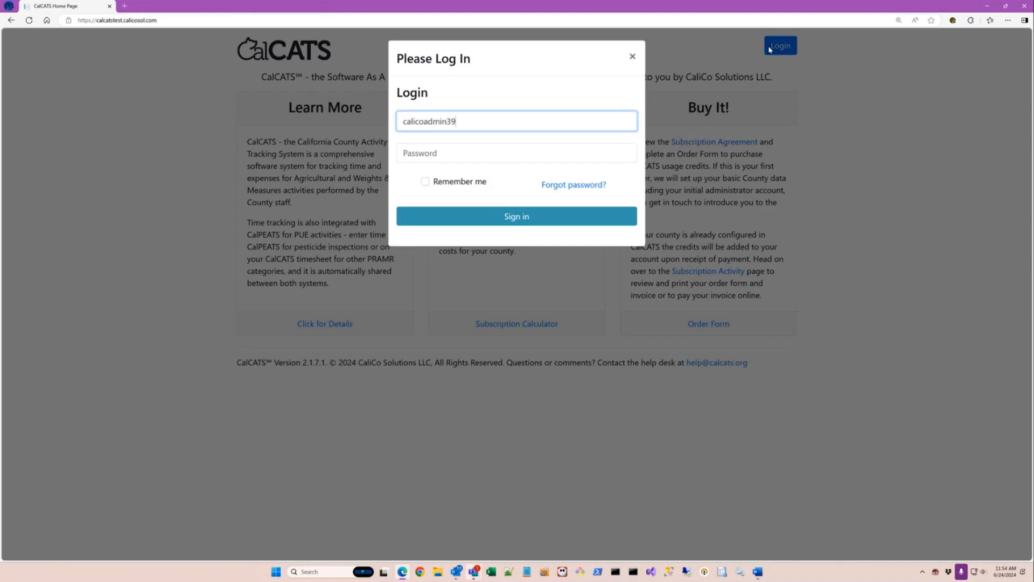
pyautogui.press('Tab')
pyautogui.write('********')
pyautogui.press('Return')
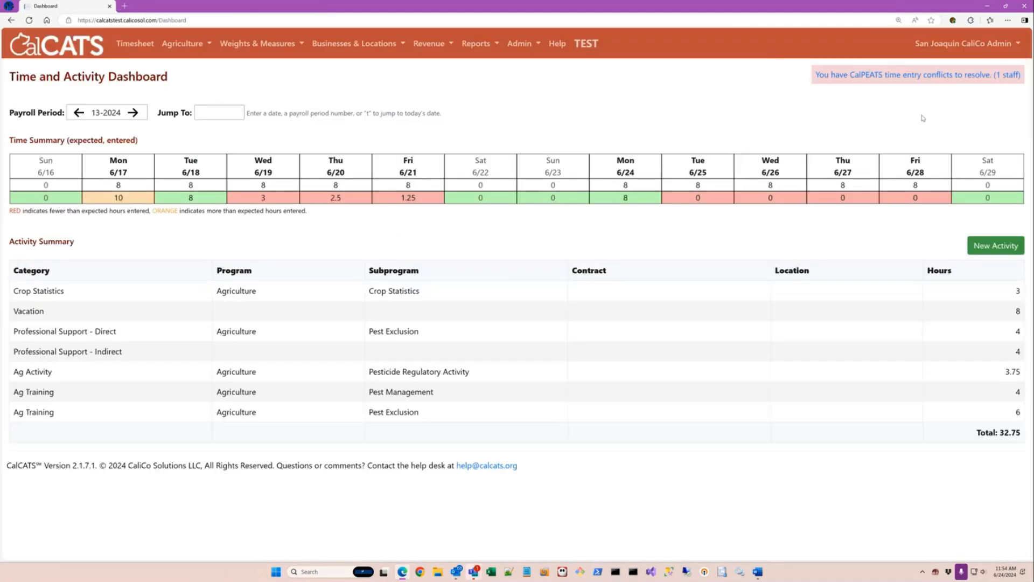
pyautogui.click(131, 46)
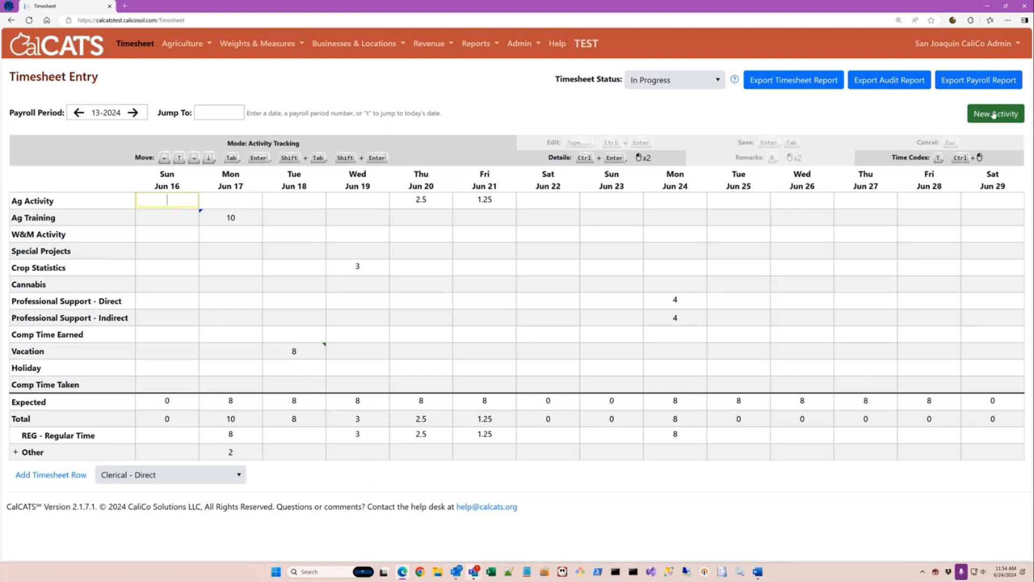
# Reopen the New Activity list from the timesheet and start a Nursery Inspection entry.
pyautogui.click(992, 118)
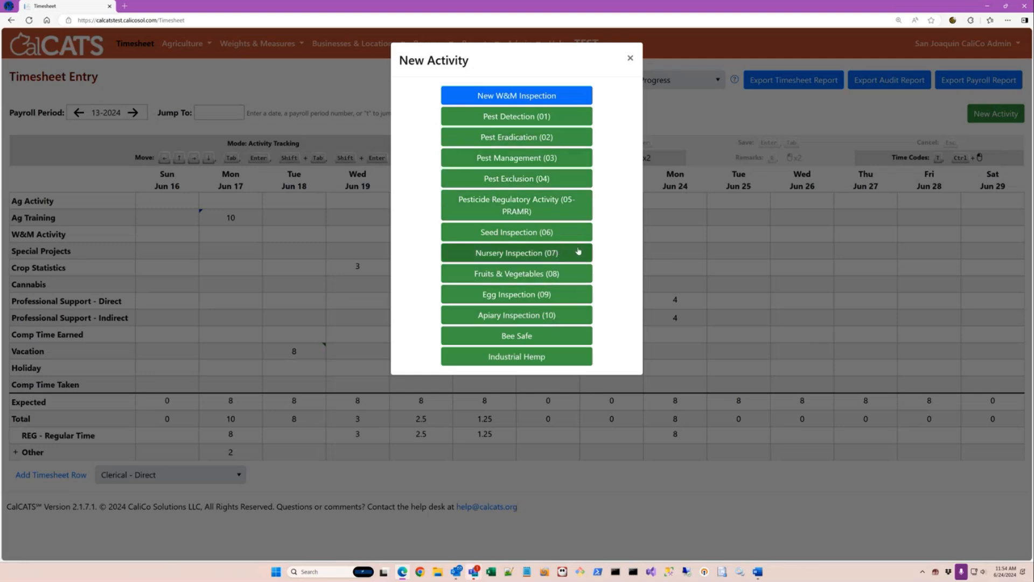
pyautogui.click(630, 58)
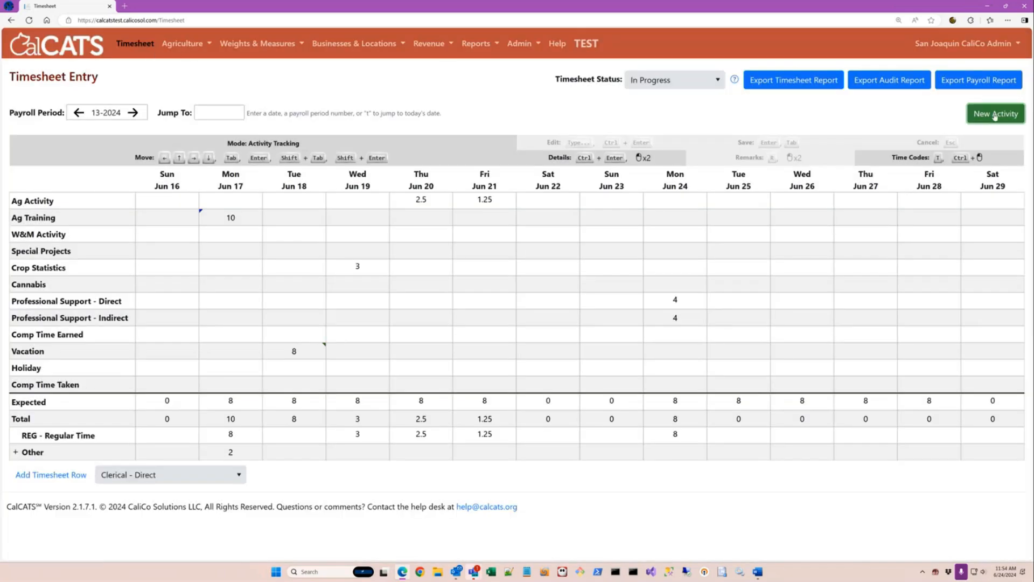
pyautogui.click(995, 113)
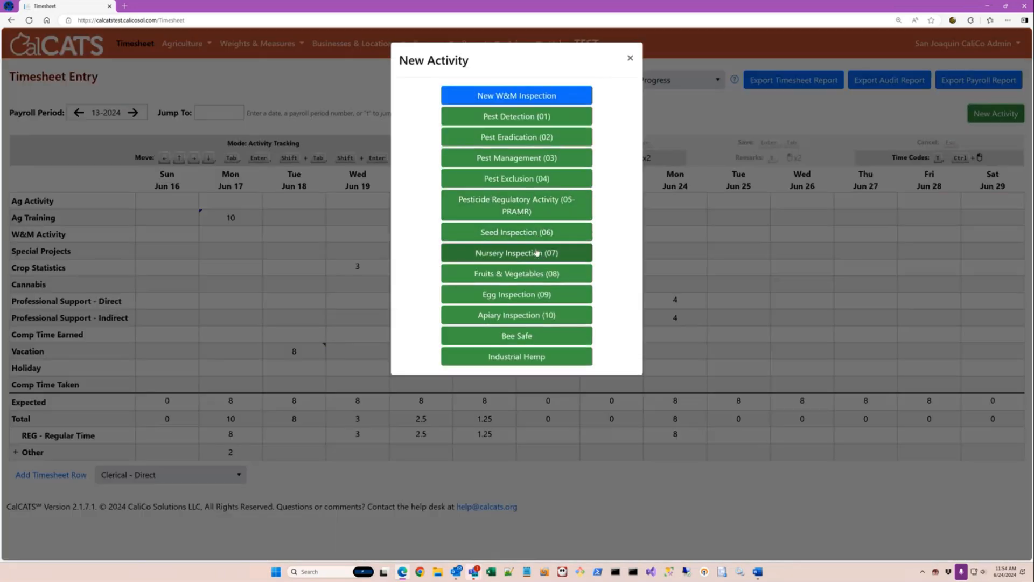
pyautogui.click(537, 252)
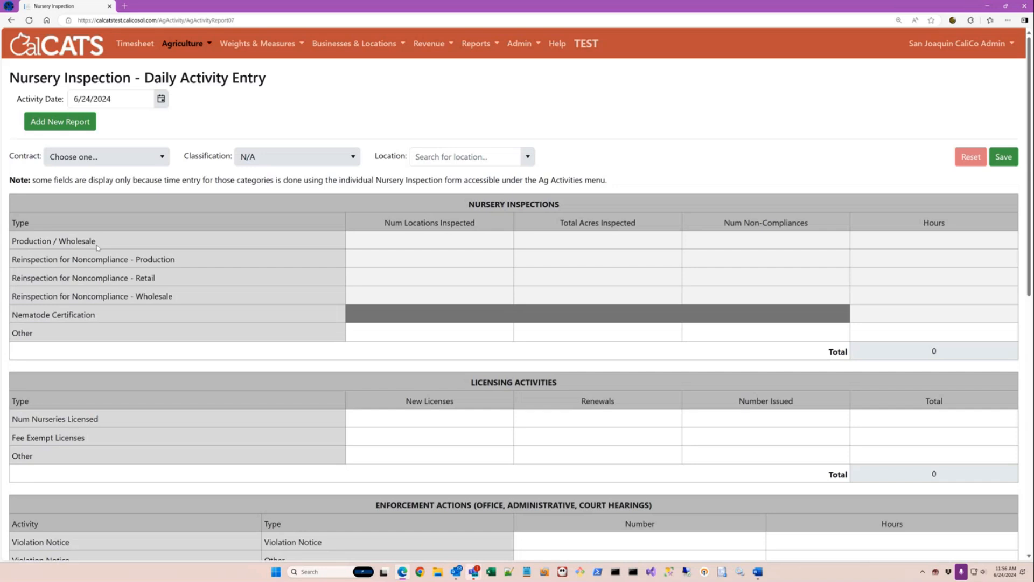
pyautogui.click(202, 45)
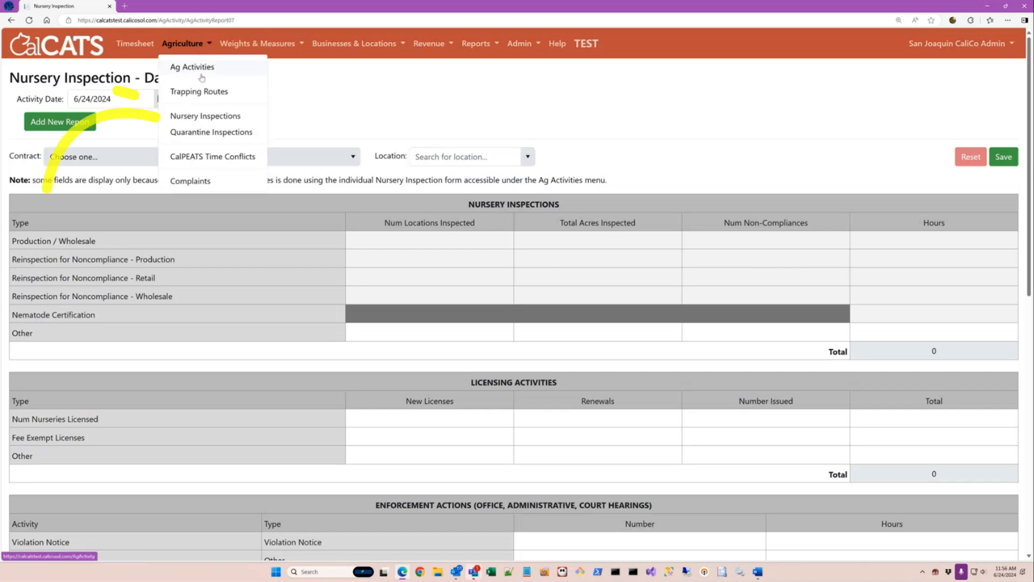
pyautogui.click(200, 116)
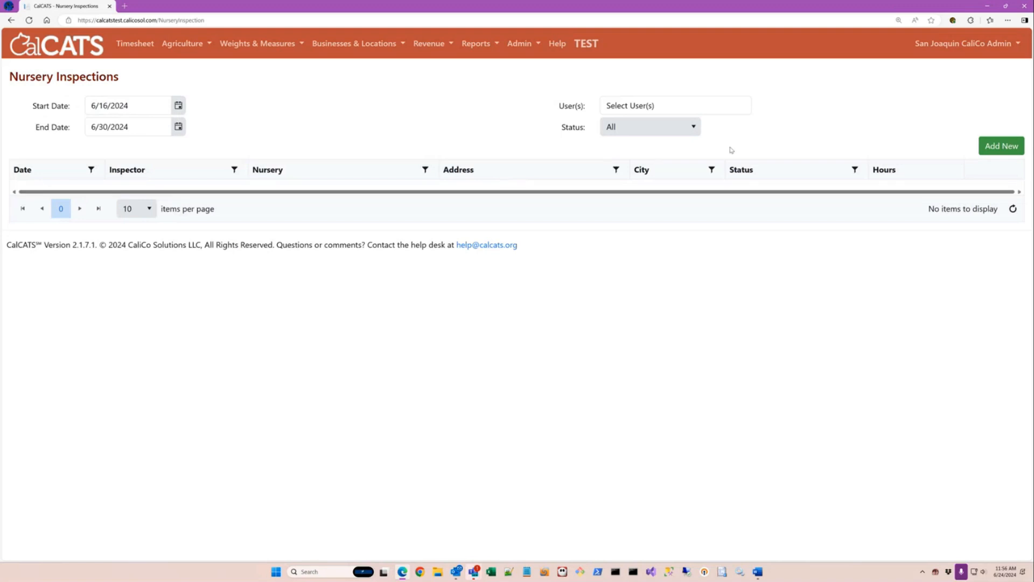
pyautogui.click(1000, 149)
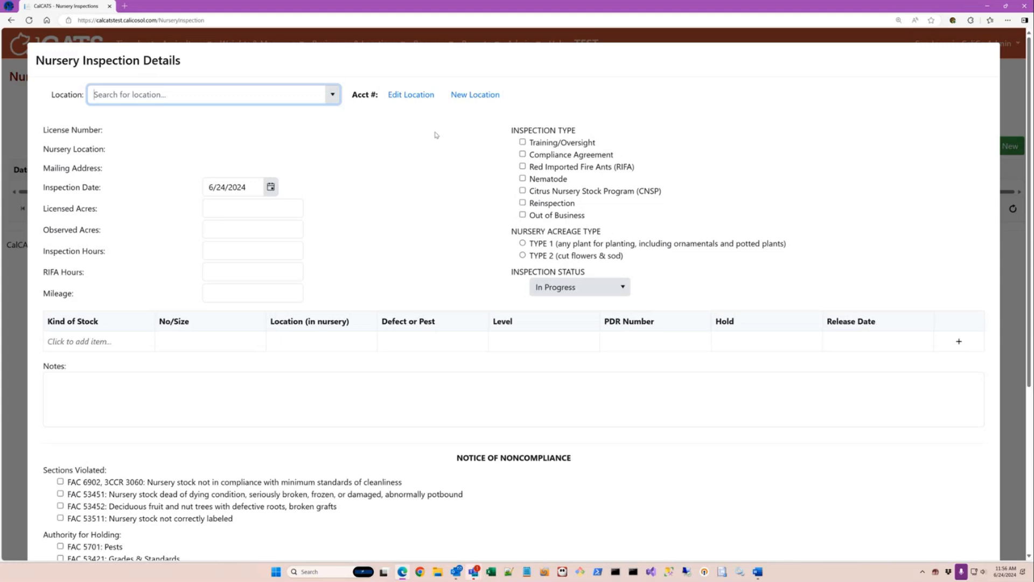
pyautogui.scroll(-2, 428, 221)
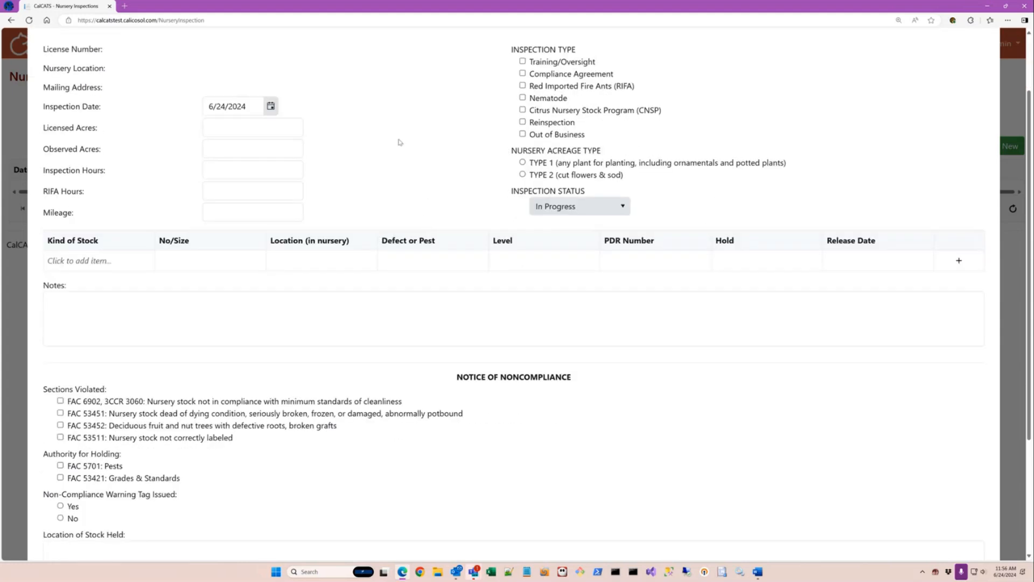
pyautogui.scroll(-4, 512, 346)
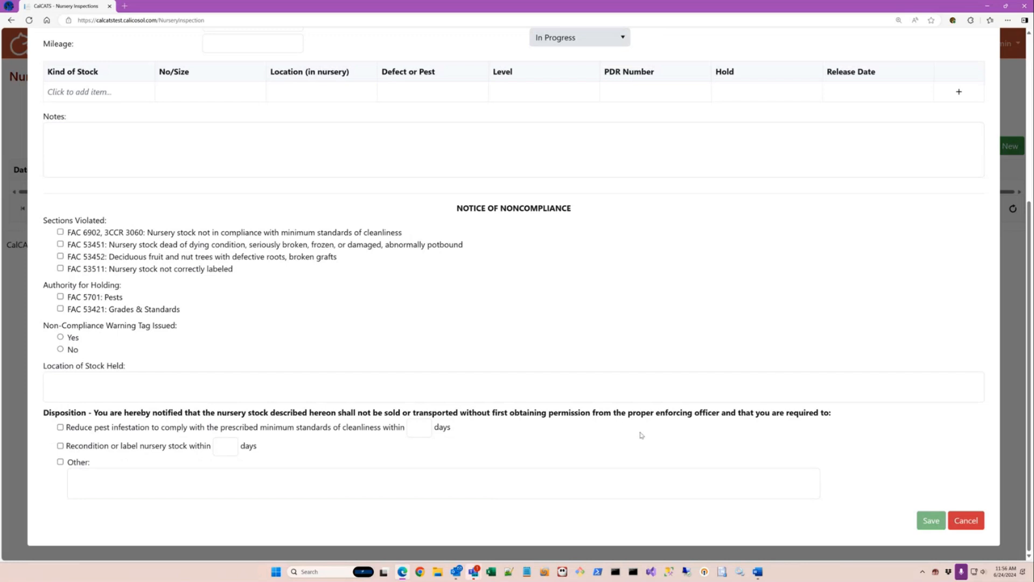
pyautogui.click(969, 523)
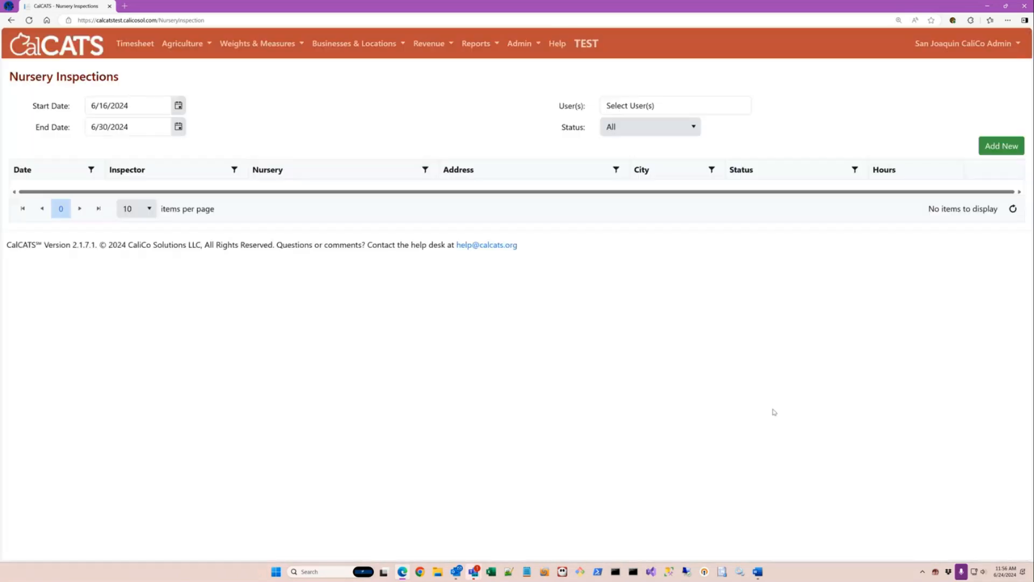
pyautogui.click(11, 20)
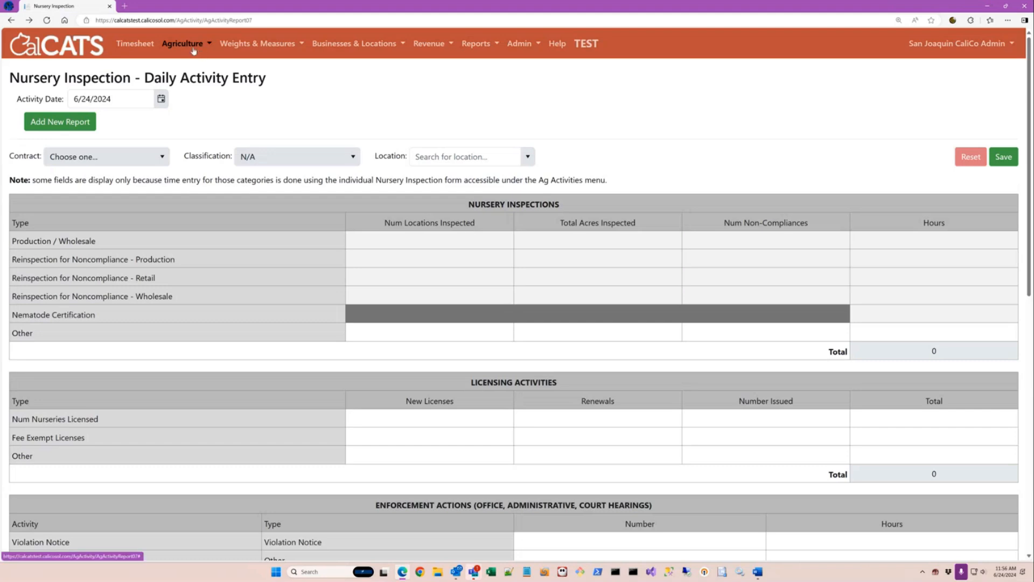
# Go to the 13-2024 Timesheet Entry grid and review the New Activity types list, then close it.
pyautogui.click(145, 44)
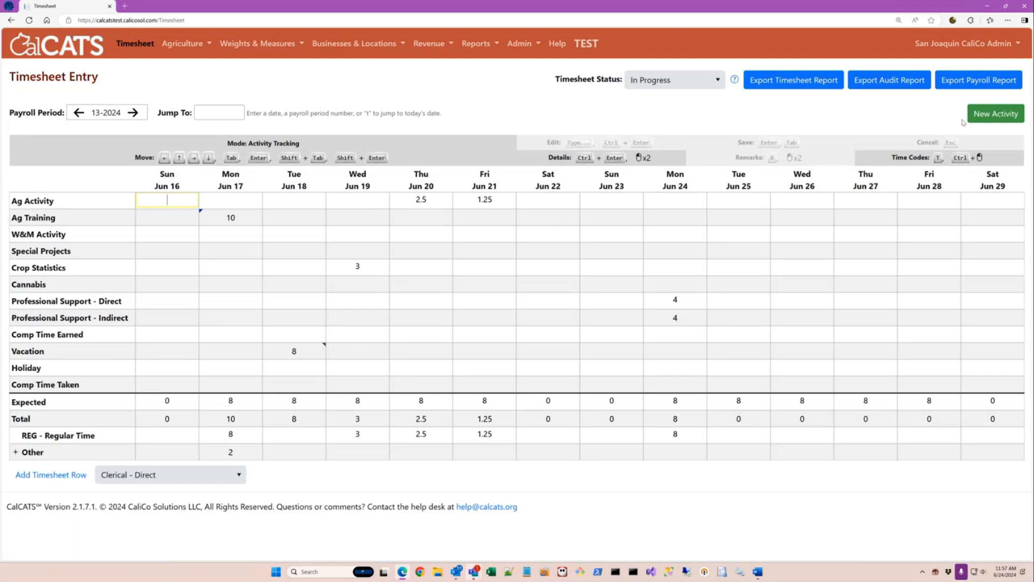
pyautogui.click(990, 119)
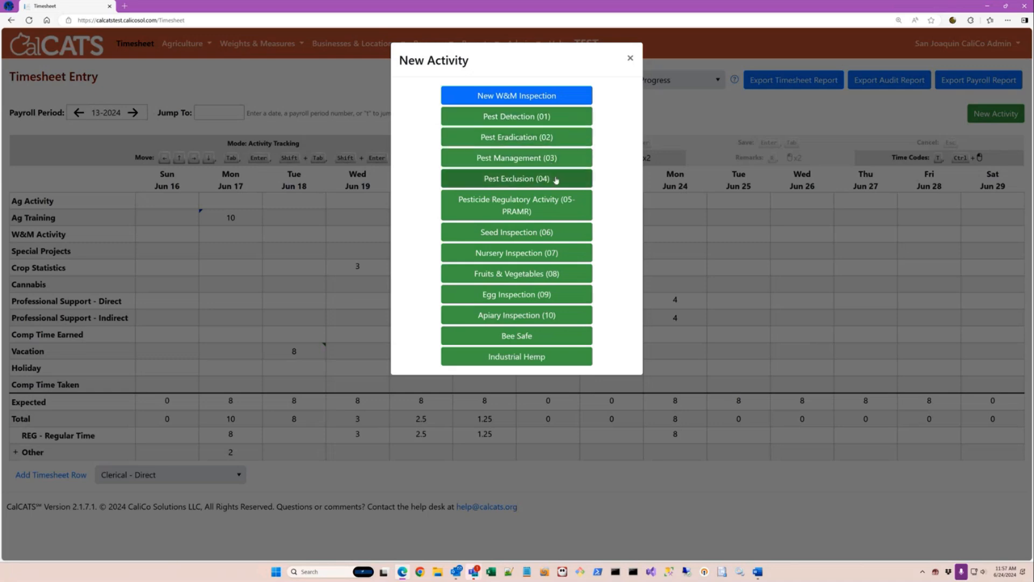
pyautogui.click(630, 59)
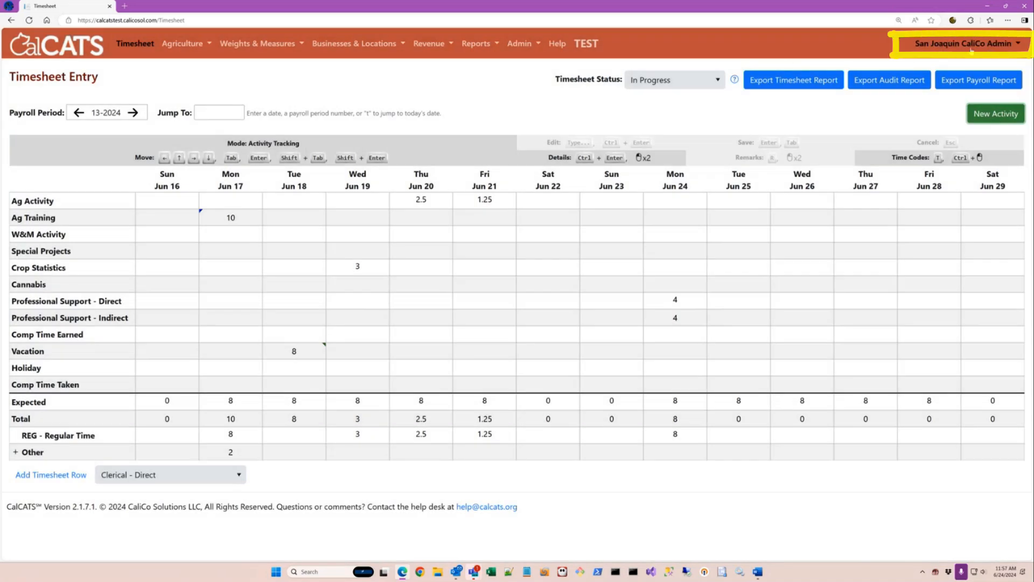
# Open My Profile, cancel the Change Password dialog, and decline the Keeper password-manager offer.
pyautogui.click(1017, 45)
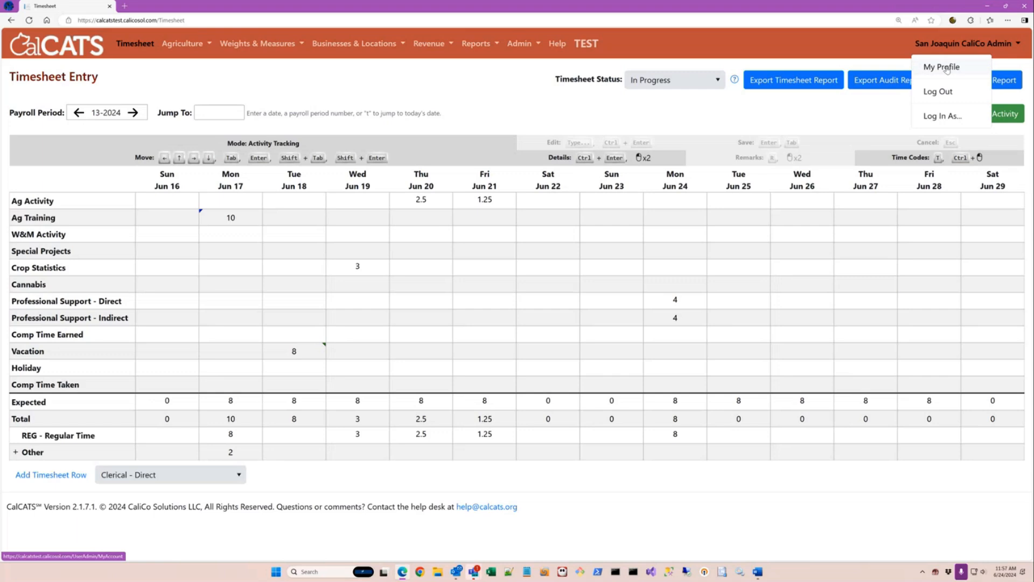
pyautogui.click(947, 69)
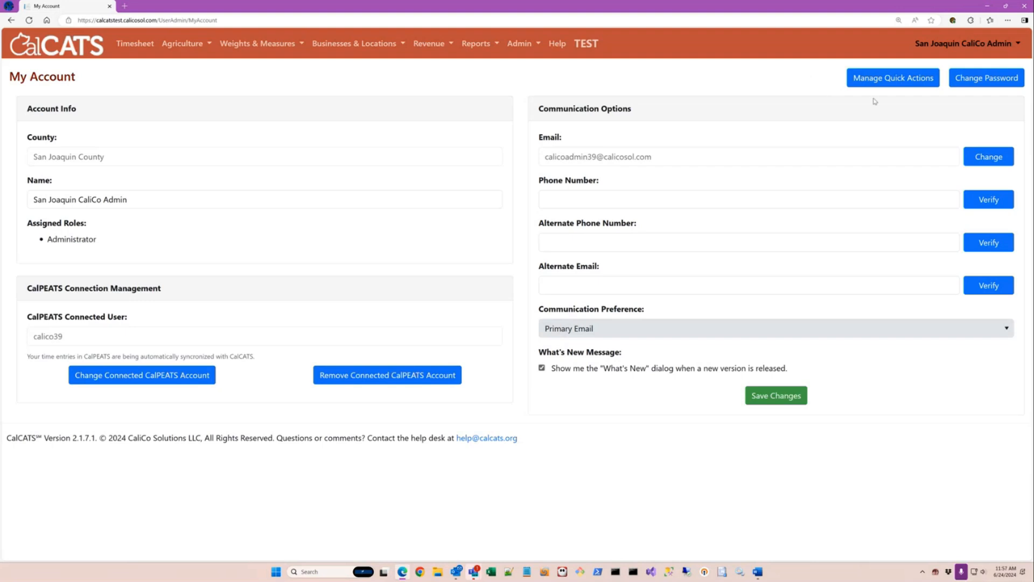
pyautogui.click(984, 80)
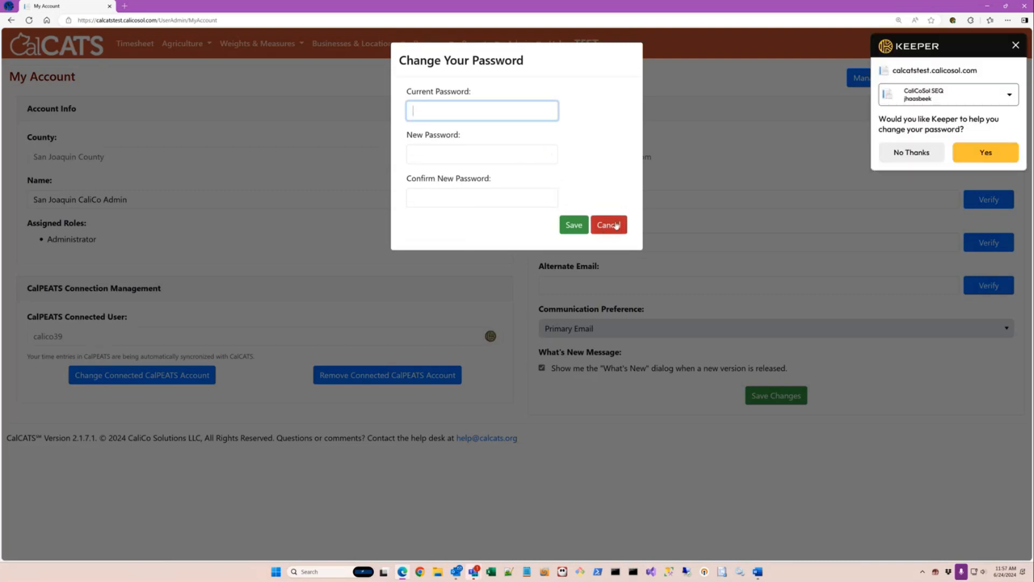
pyautogui.click(614, 228)
pyautogui.click(901, 157)
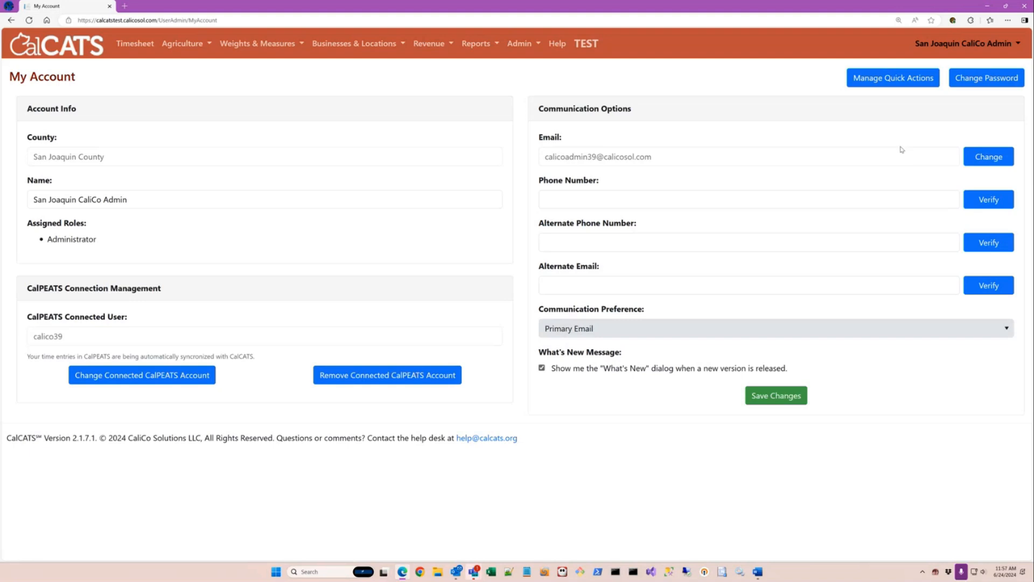
# Save Pest Detection and Pest Exclusion as quick actions and return to the 13-2024 timesheet.
pyautogui.click(907, 80)
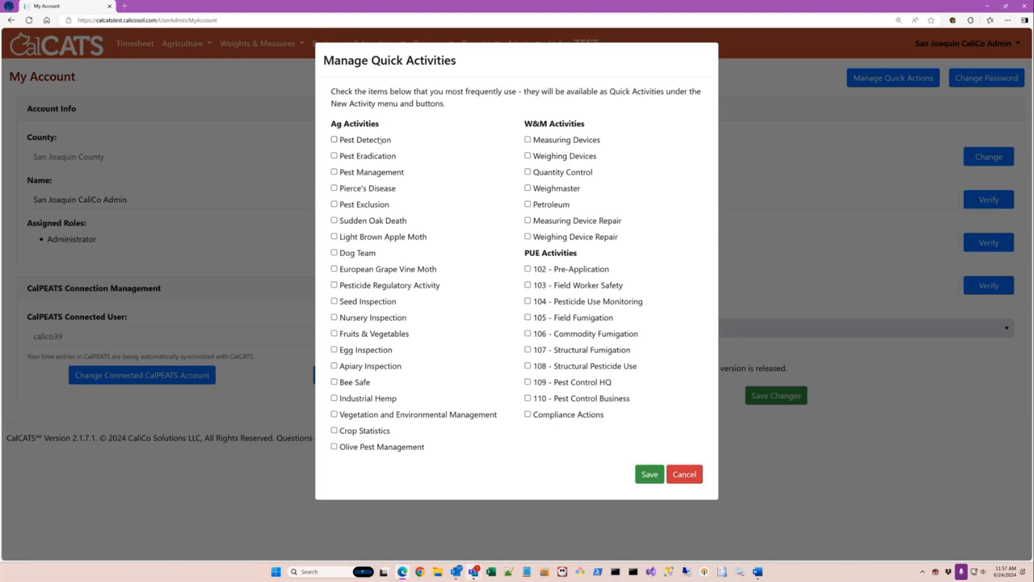
pyautogui.click(365, 205)
pyautogui.click(650, 474)
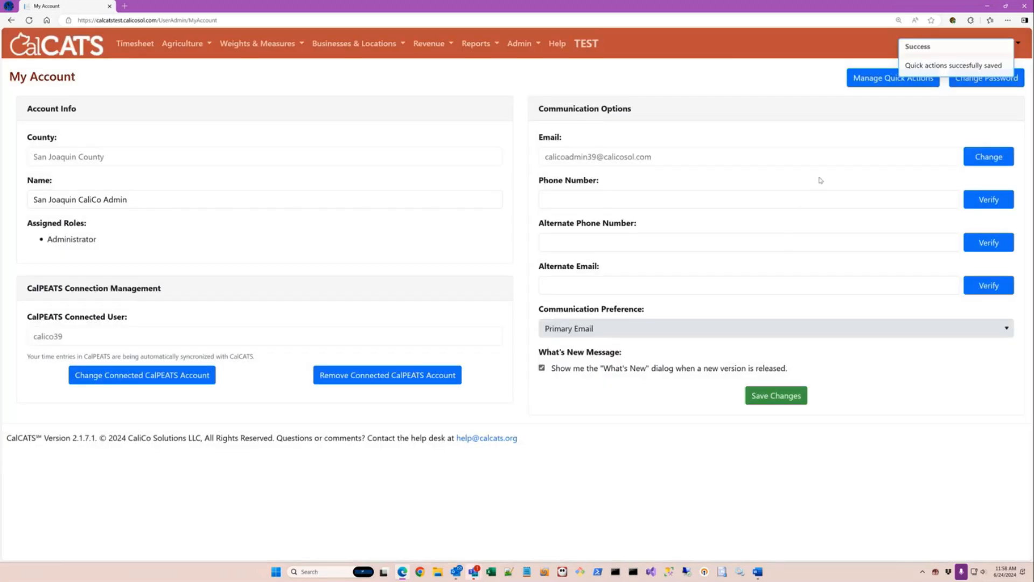
pyautogui.click(132, 46)
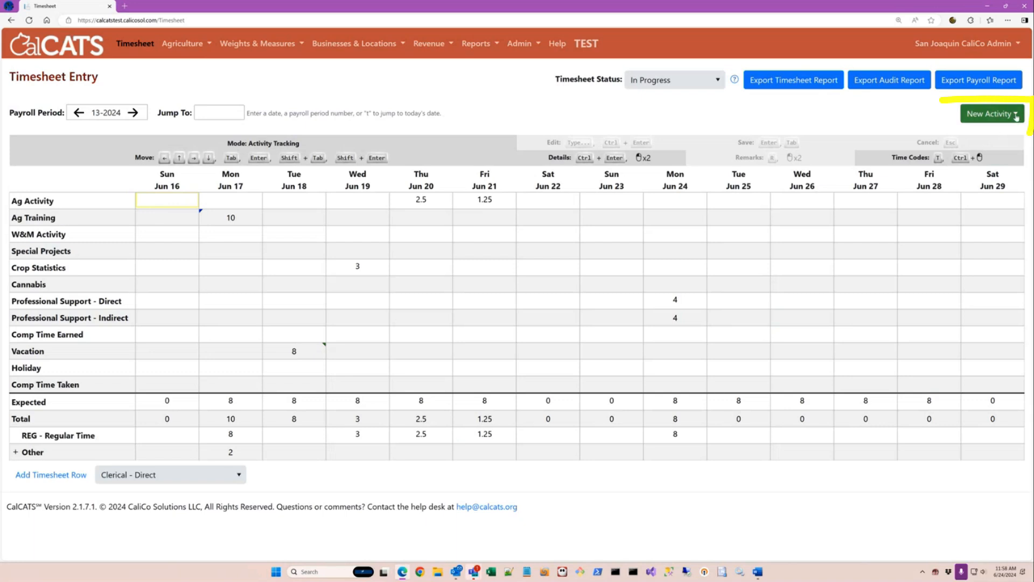
pyautogui.click(1015, 114)
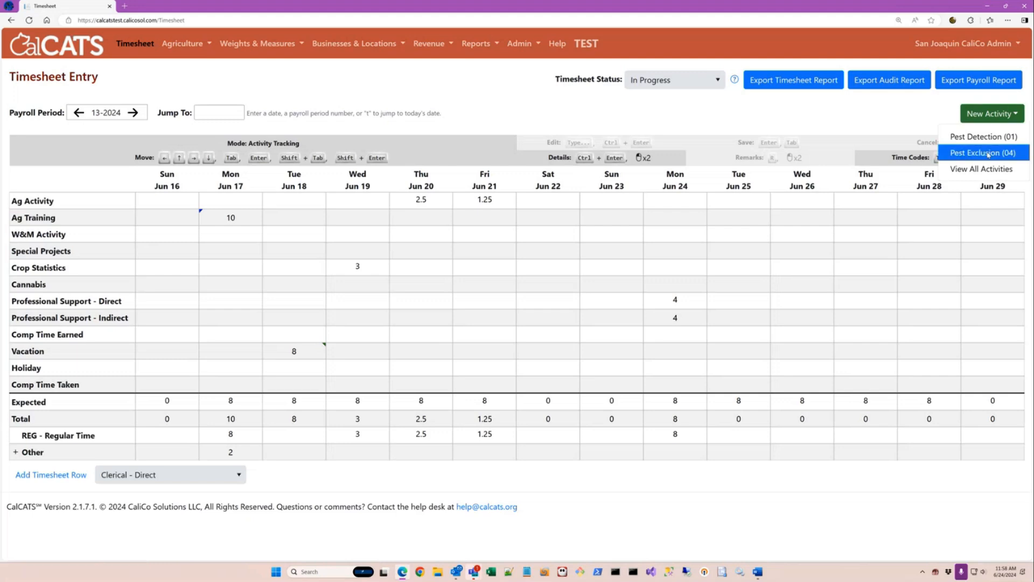
pyautogui.click(988, 153)
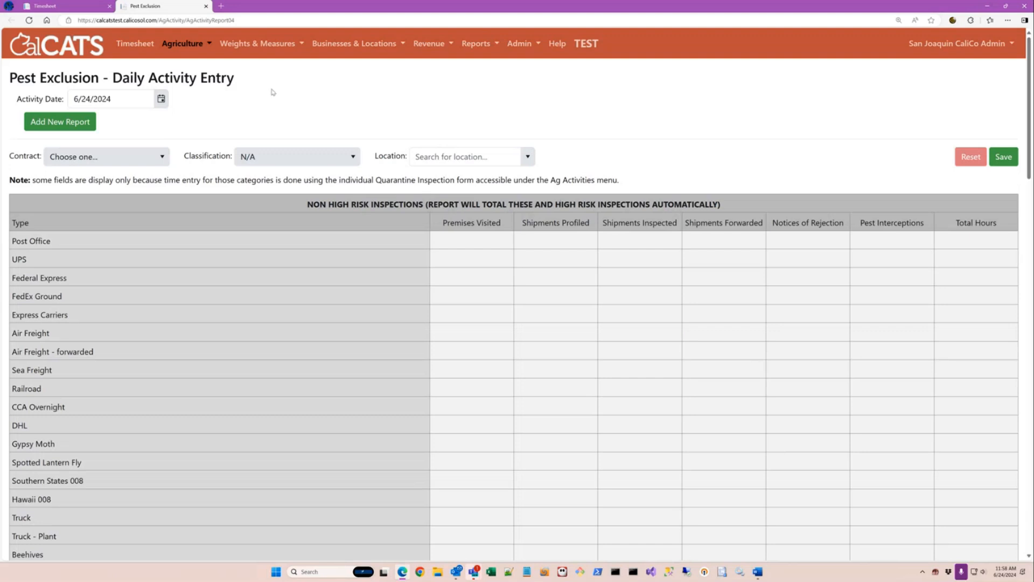
pyautogui.click(203, 44)
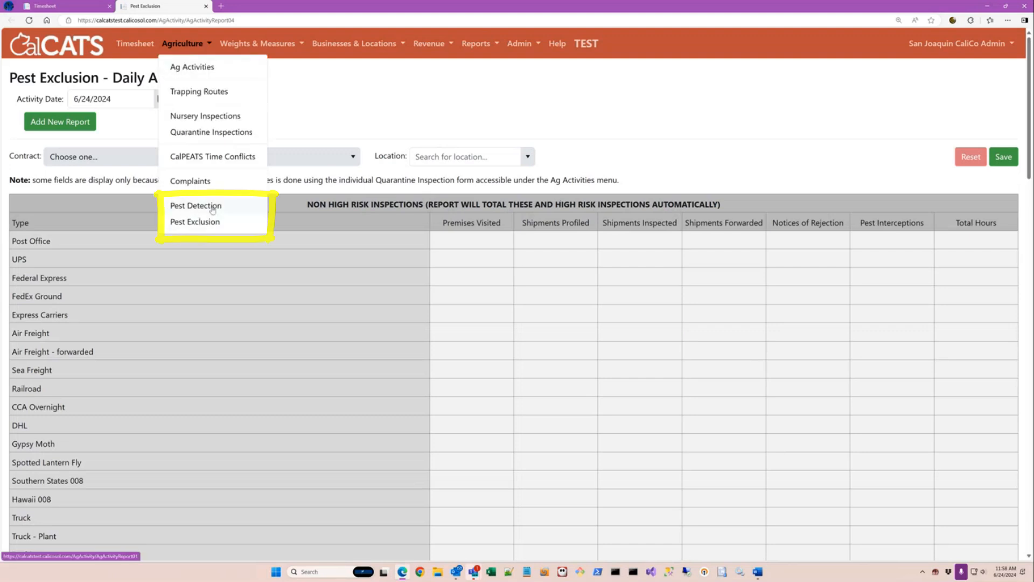
pyautogui.click(210, 210)
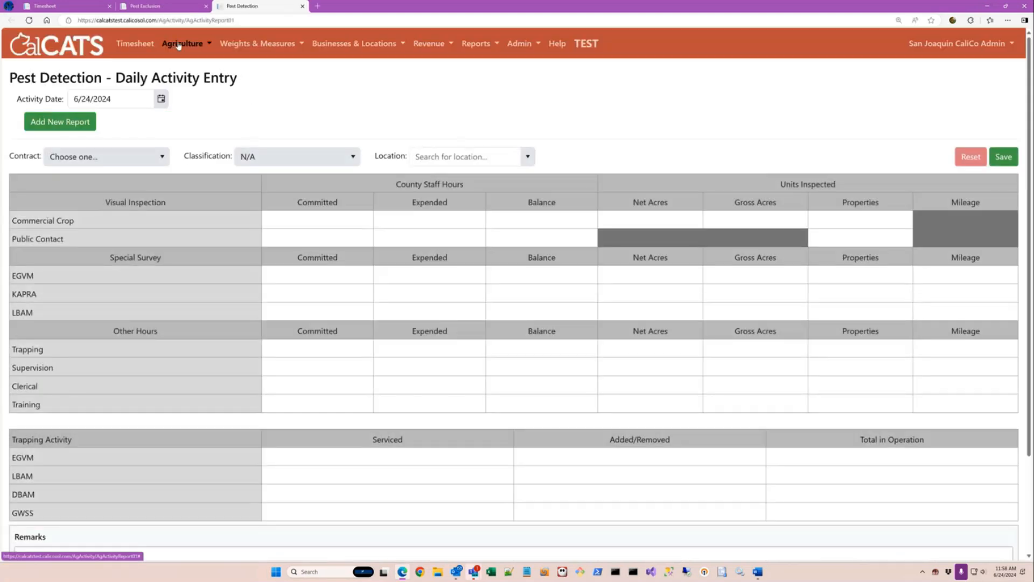
pyautogui.click(181, 43)
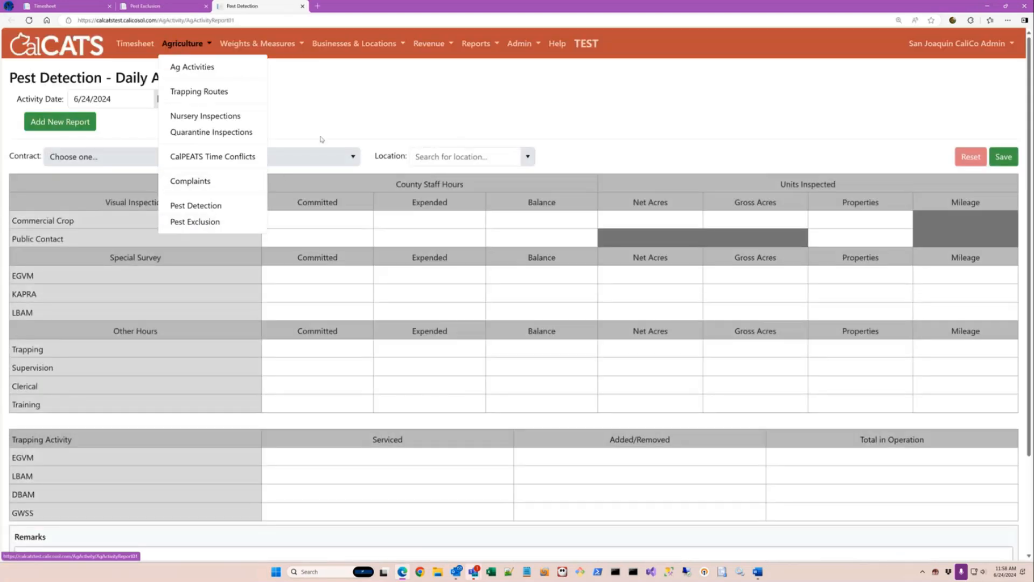
pyautogui.click(206, 6)
# Close the extra Pest Detection page and go to My Profile from the user menu.
pyautogui.click(208, 6)
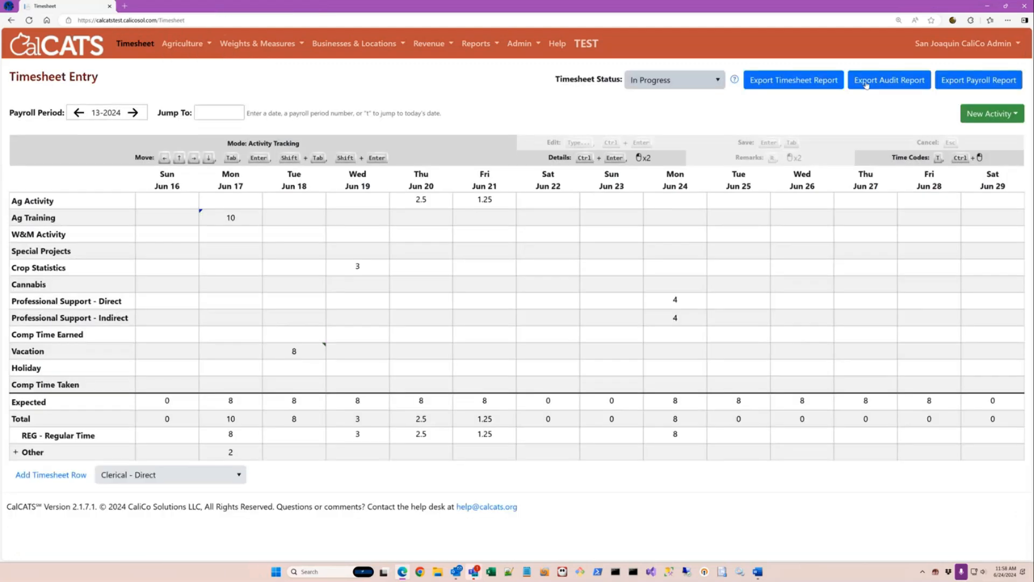
pyautogui.click(962, 44)
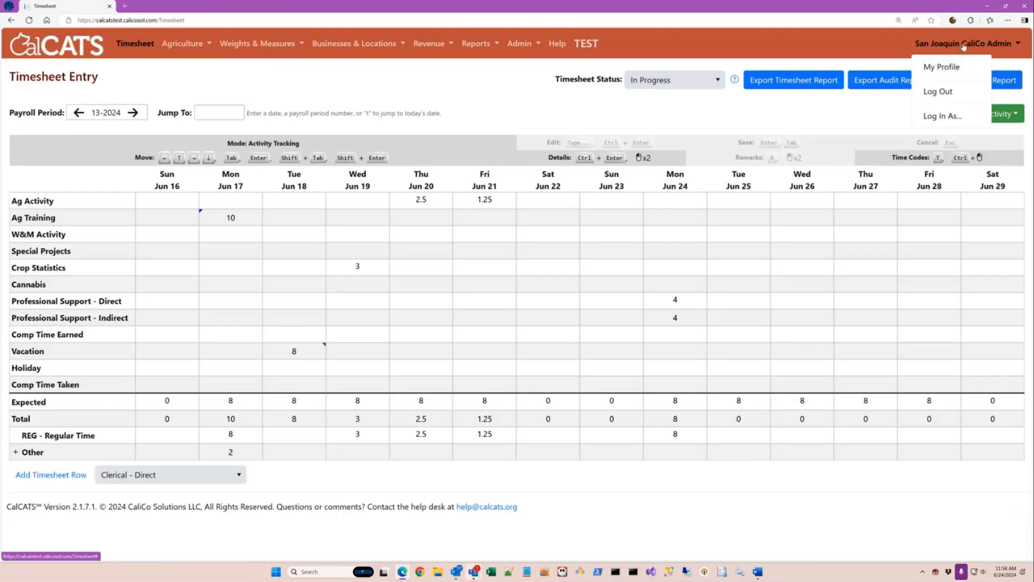
pyautogui.click(945, 69)
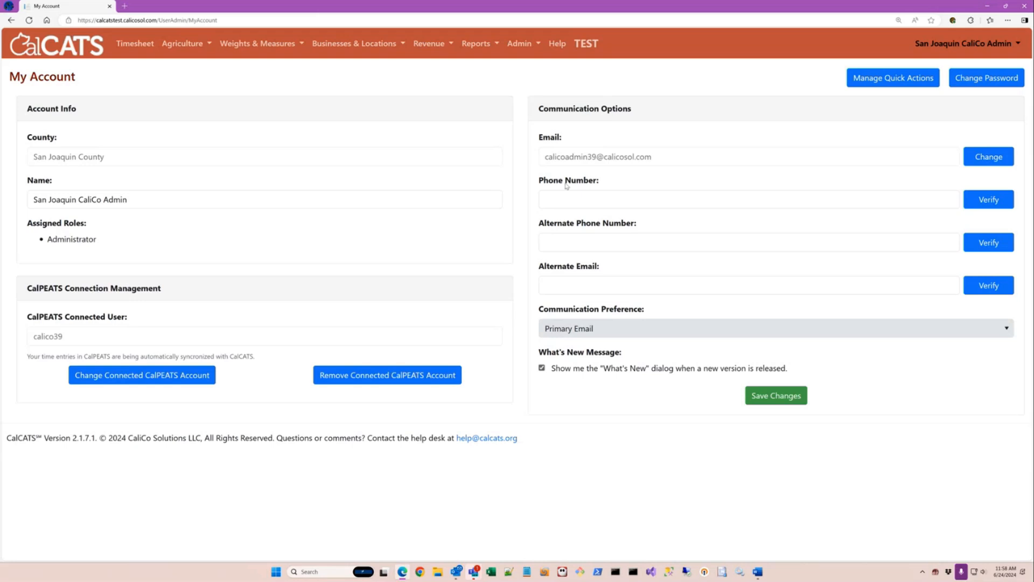